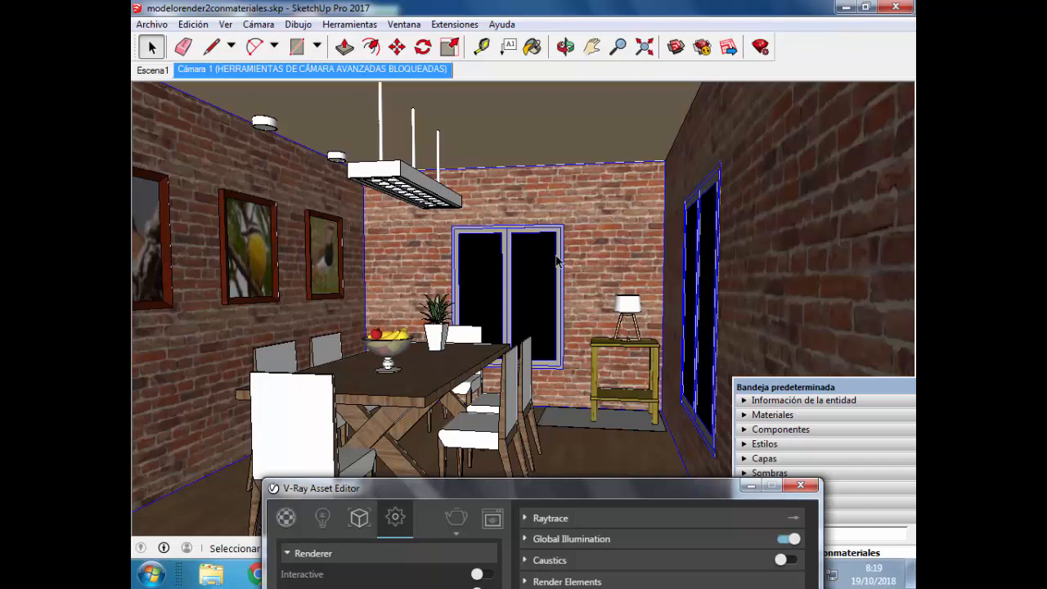
- Hide the window component on the dining room's side wall to let exterior light into the view
right_click(700, 279)
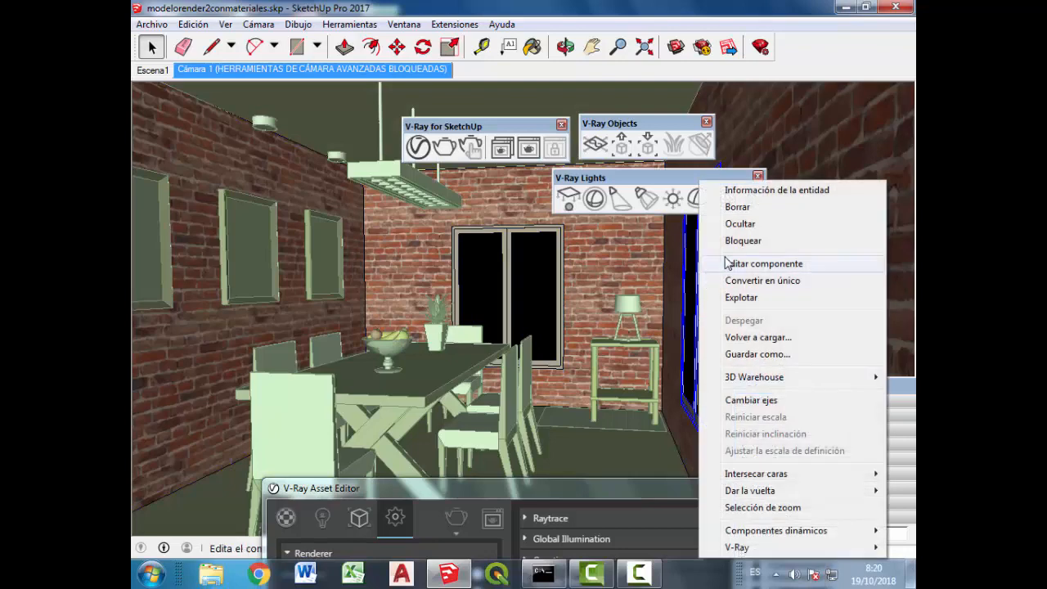
left_click(728, 227)
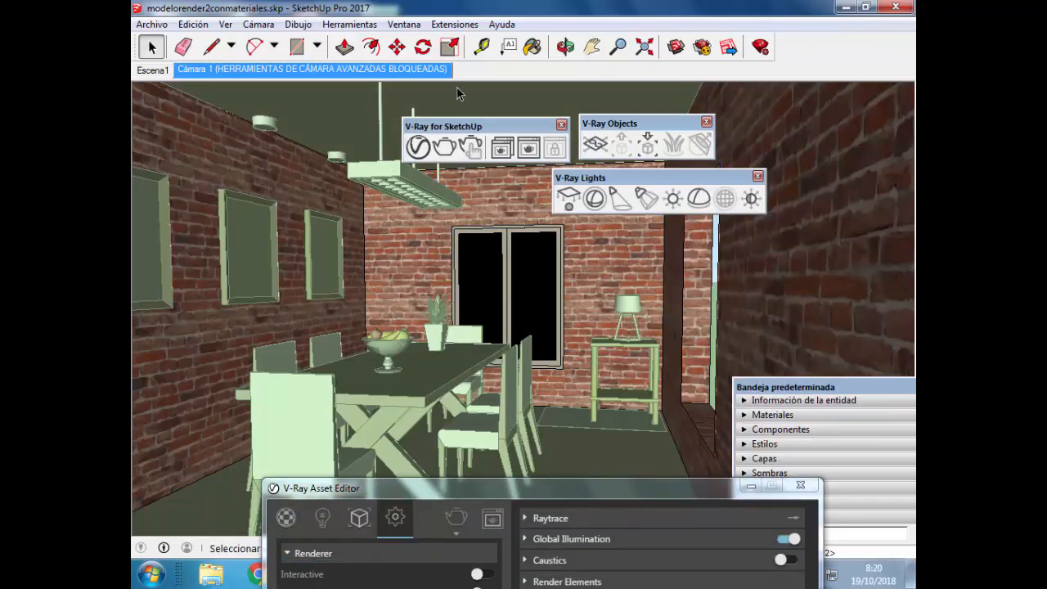
- Display the Sombras toolbar clear of the other toolbars and turn on the model's shadows
left_click(225, 24)
left_click(270, 40)
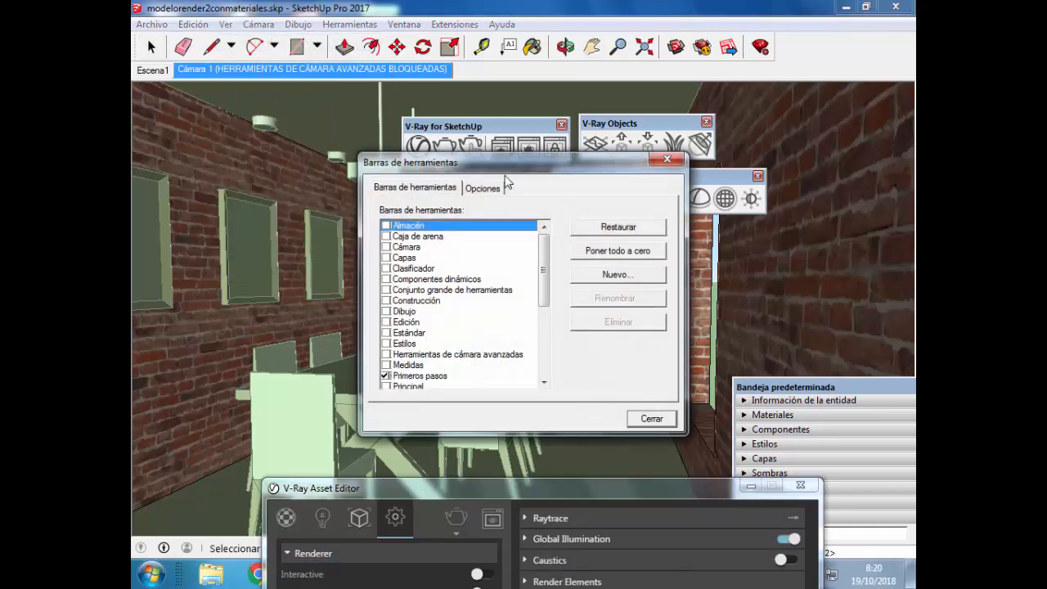
left_click_drag(544, 256, 533, 295)
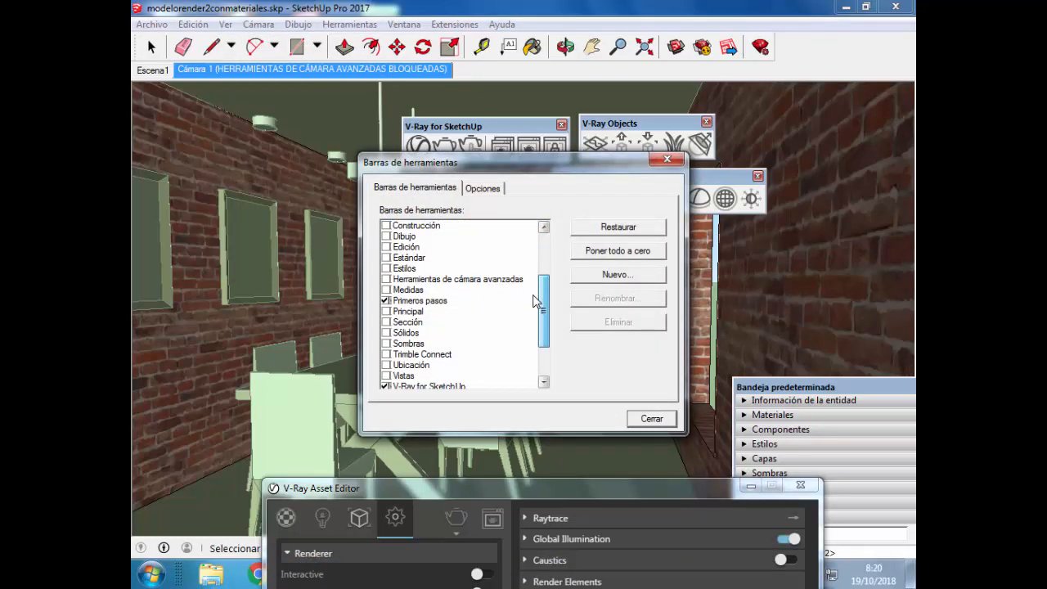
left_click(385, 344)
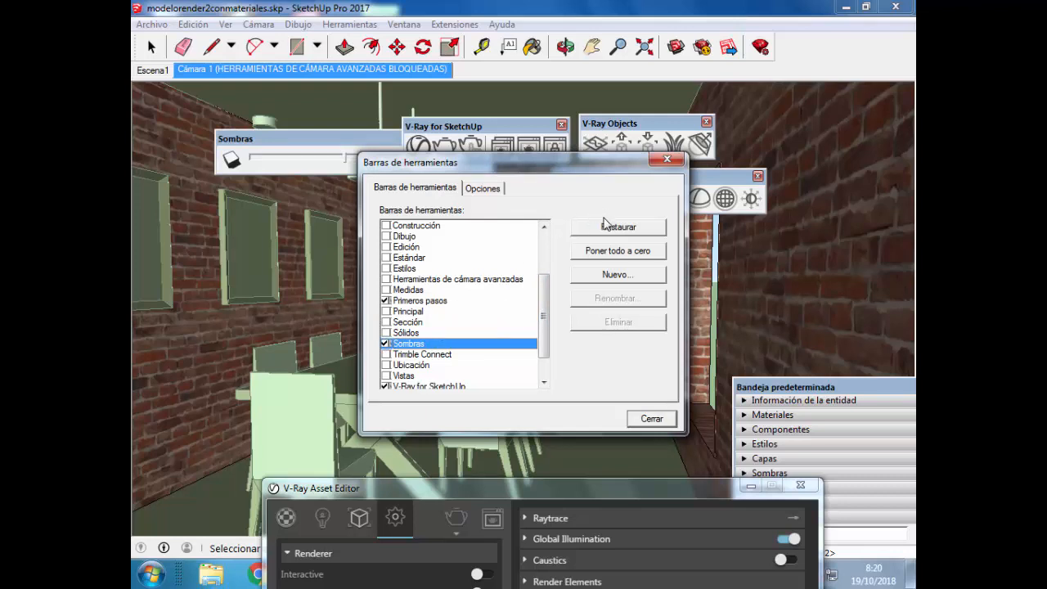
left_click(649, 418)
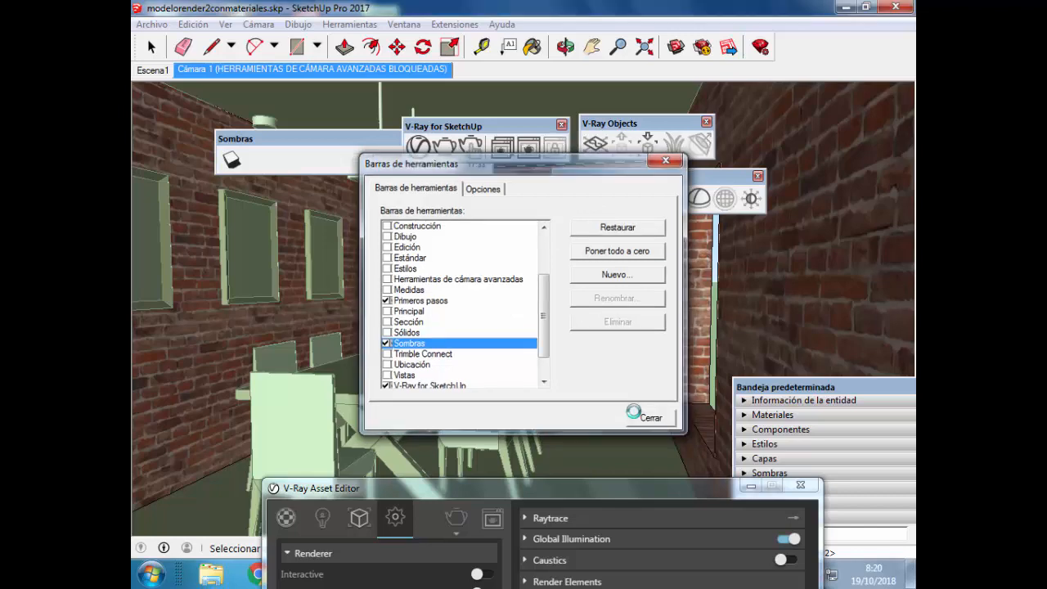
left_click_drag(364, 140, 389, 202)
left_click(255, 224)
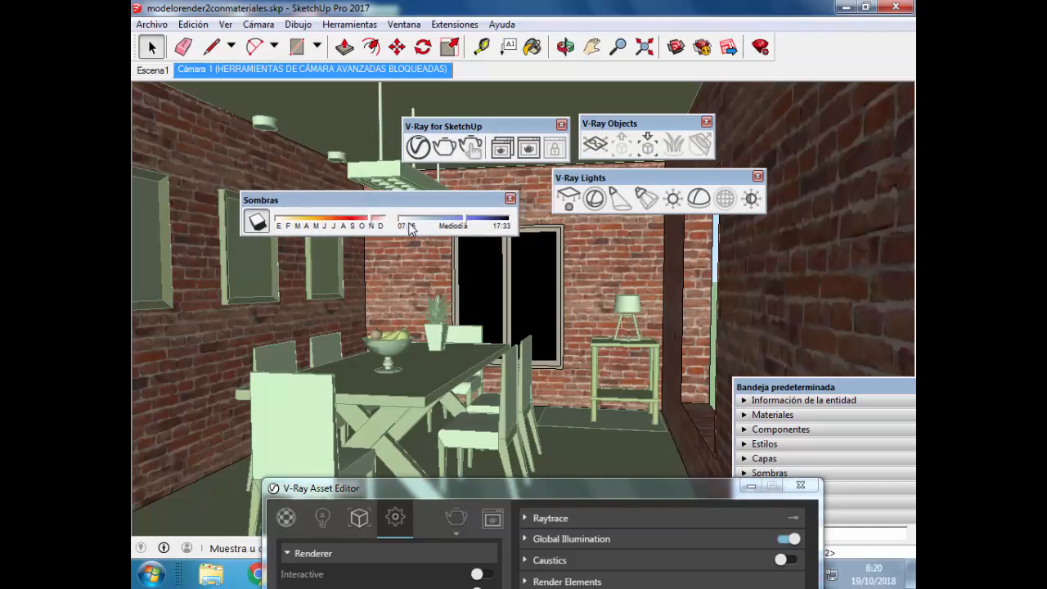
- Set the shadow date to May and the time to mid-morning, and update the Cámara 1 scene
left_click_drag(374, 225, 316, 220)
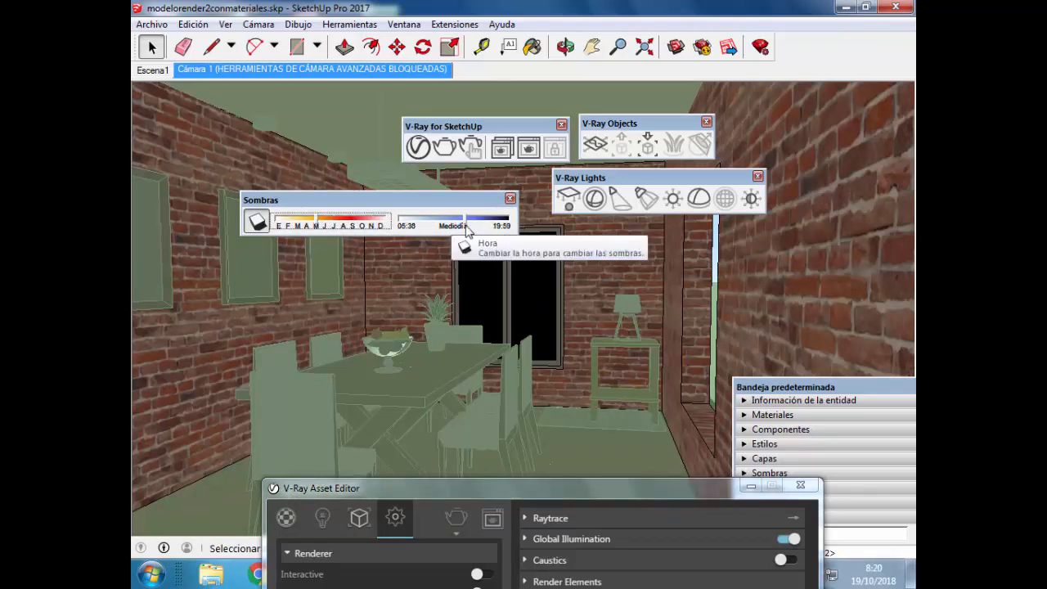
left_click_drag(463, 219, 435, 225)
left_click_drag(513, 491, 537, 528)
left_click(491, 292)
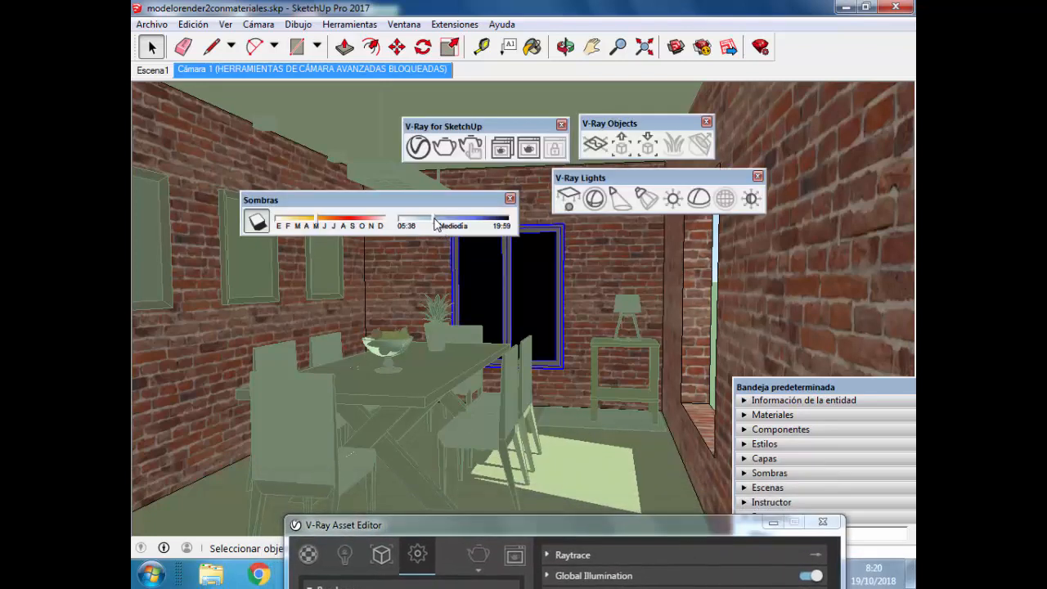
mouse_move(435, 224)
left_mouse_down()
mouse_move(445, 224)
mouse_move(432, 229)
left_mouse_up()
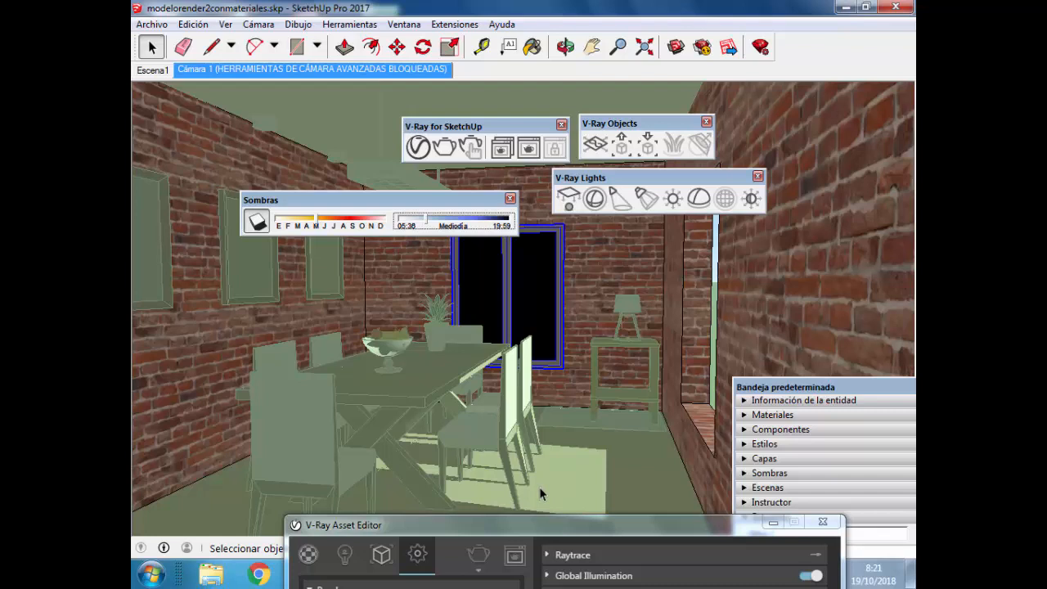
right_click(372, 72)
left_click(407, 139)
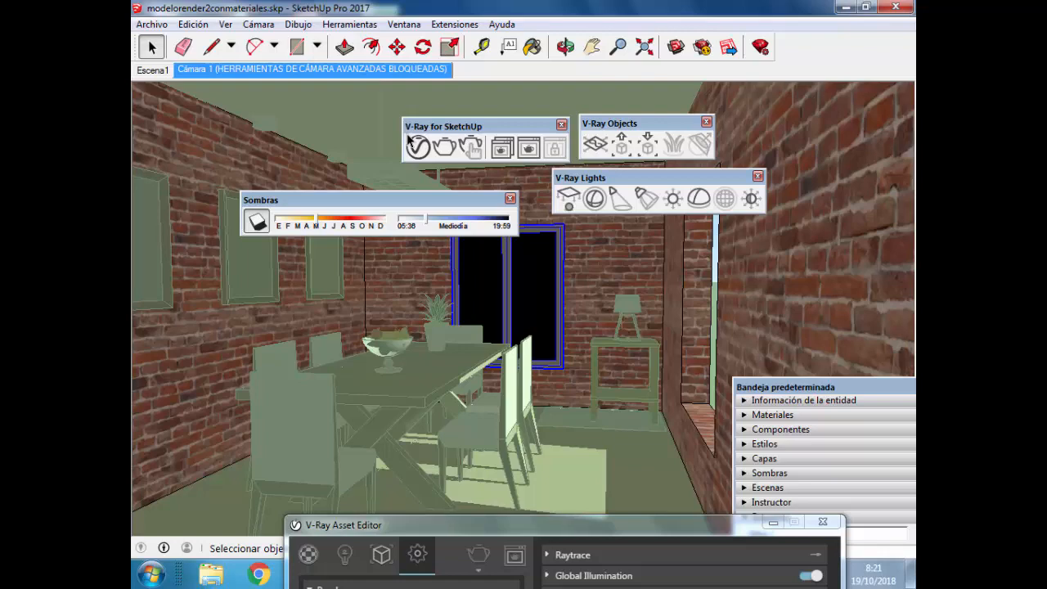
- Unhide the hidden V2#1 window component listed under MUROS PB in the model outliner
mouse_move(610, 522)
left_mouse_down()
mouse_move(615, 155)
mouse_move(617, 328)
mouse_move(519, 297)
mouse_move(443, 235)
left_mouse_up()
left_click_drag(776, 387, 741, 166)
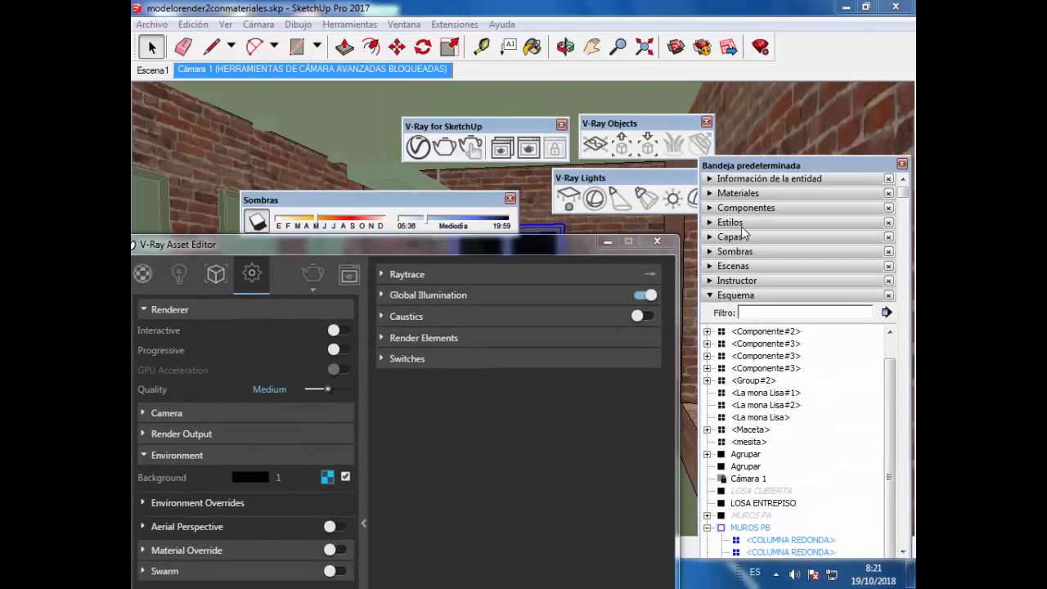
left_click(746, 467)
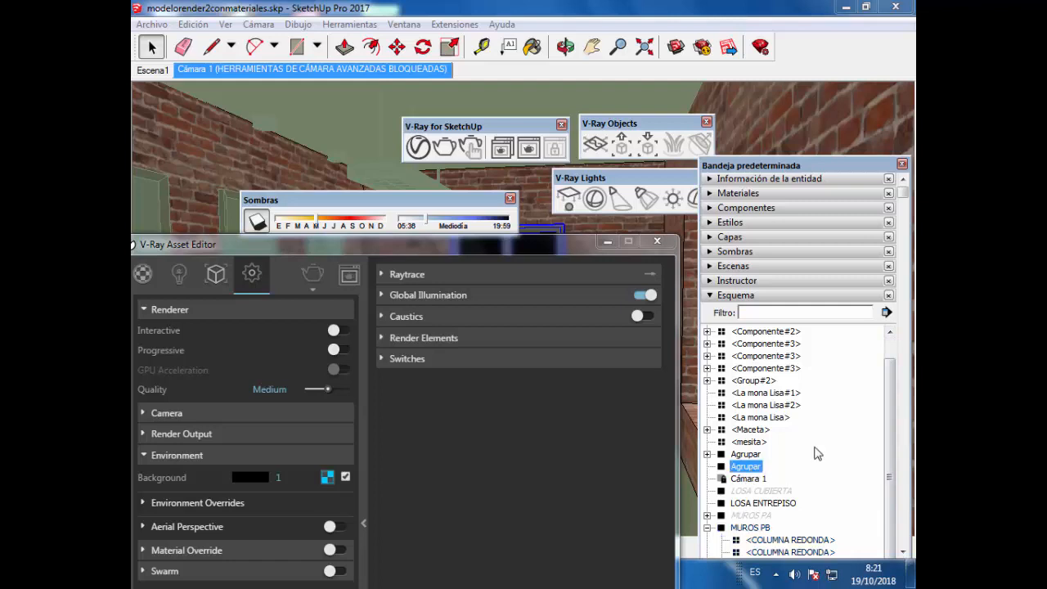
left_click_drag(888, 402, 875, 464)
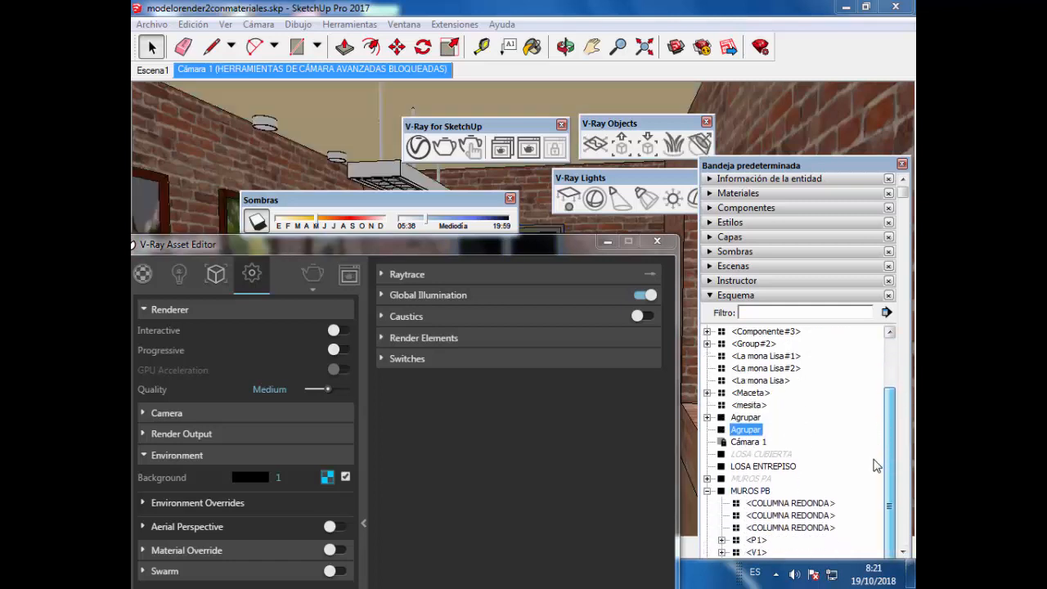
left_click_drag(766, 167, 763, 67)
left_click_drag(838, 470, 821, 556)
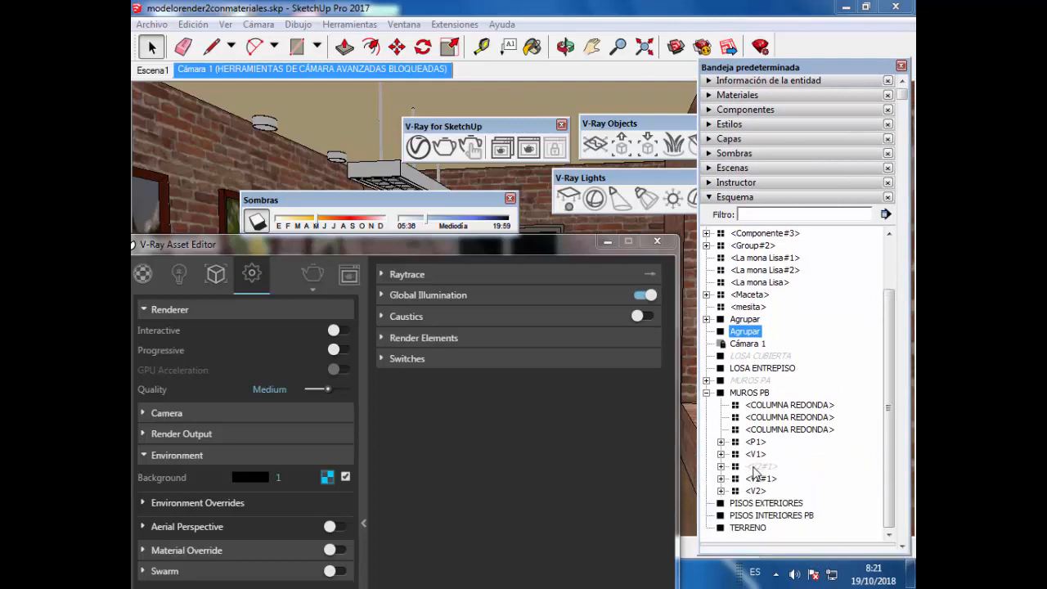
left_click(756, 467)
right_click(755, 467)
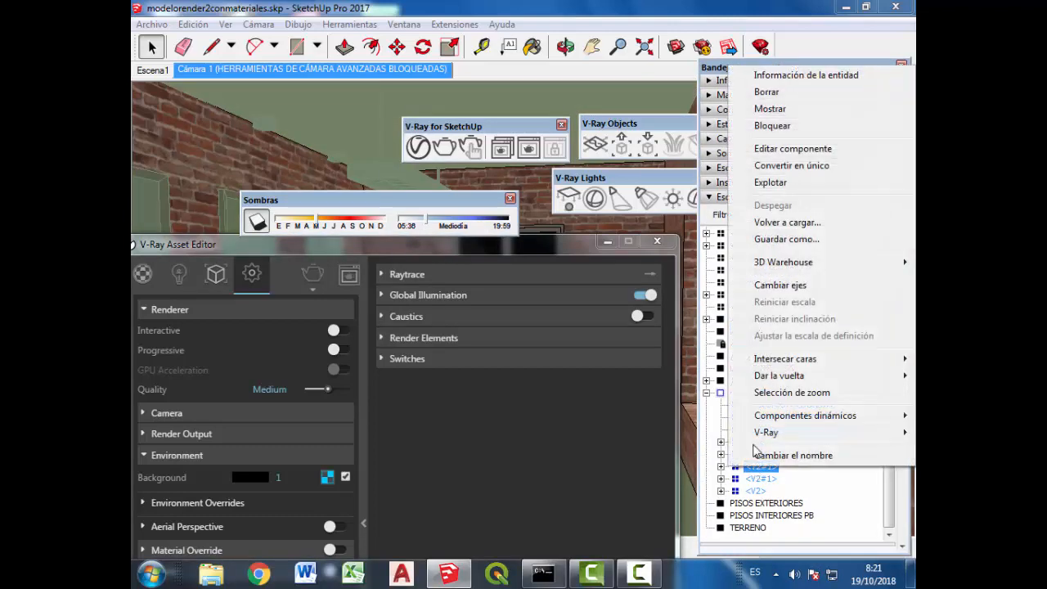
left_click(781, 110)
left_click_drag(761, 70, 759, 471)
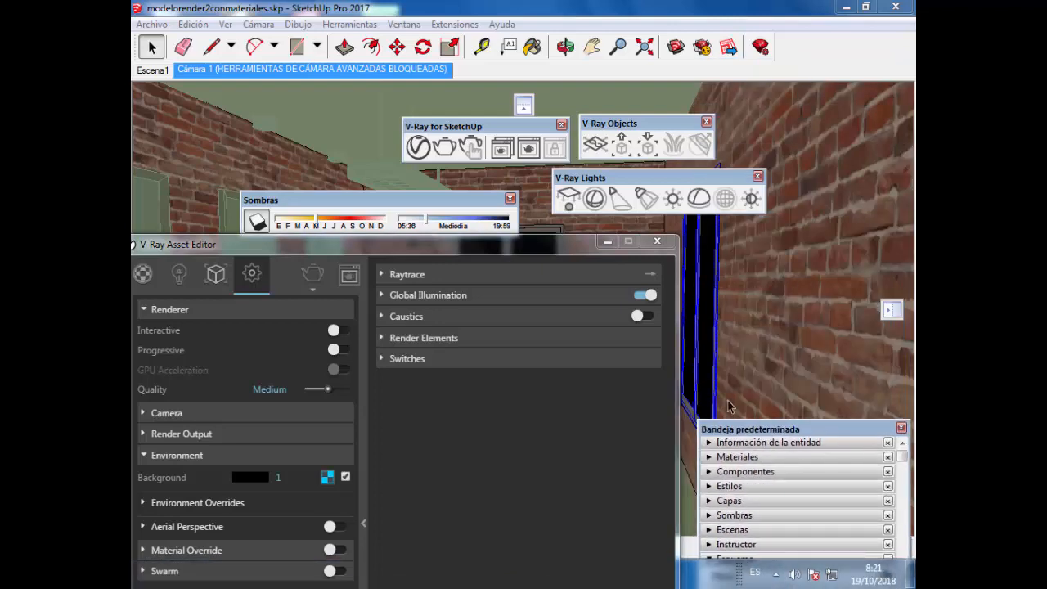
left_click_drag(430, 250, 405, 499)
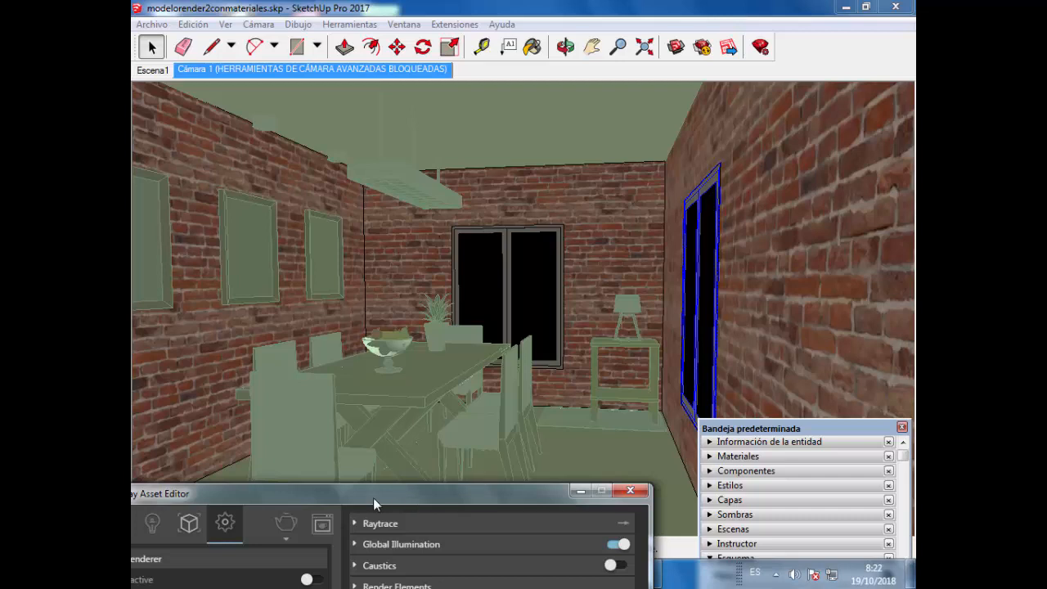
- Set the V-Ray SunLight's Size Multiplier to 1, keeping the light enabled
left_click_drag(374, 498, 543, 113)
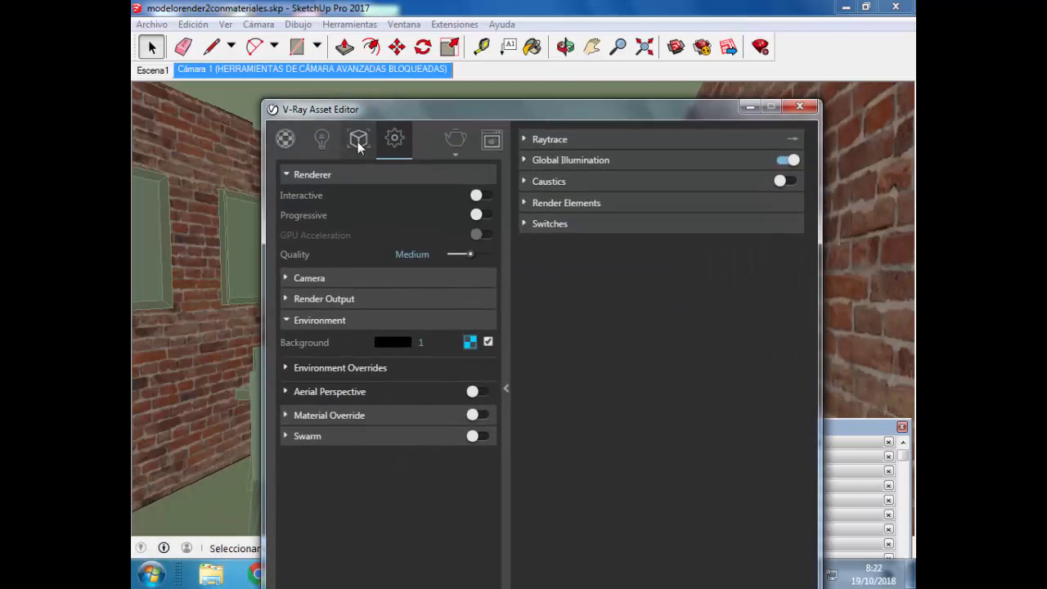
left_click(322, 139)
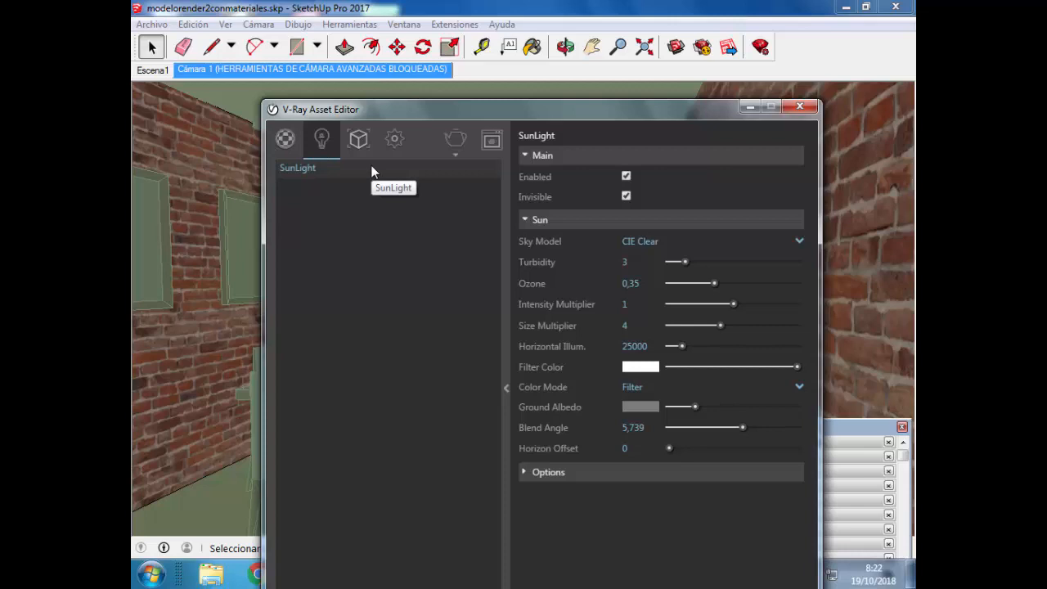
left_click_drag(474, 116, 418, 70)
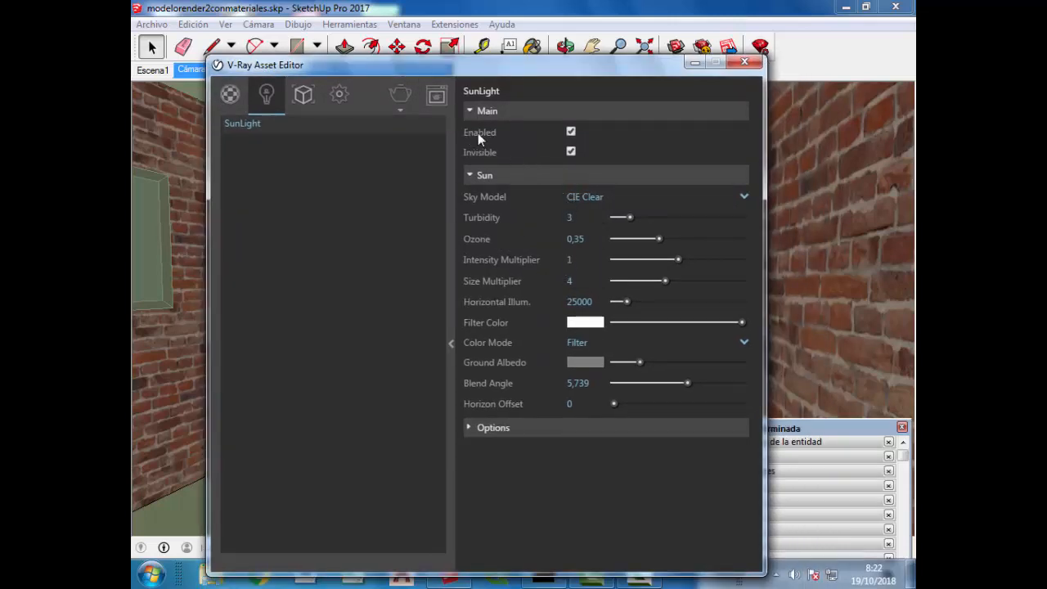
left_click(572, 132)
key("Tab")
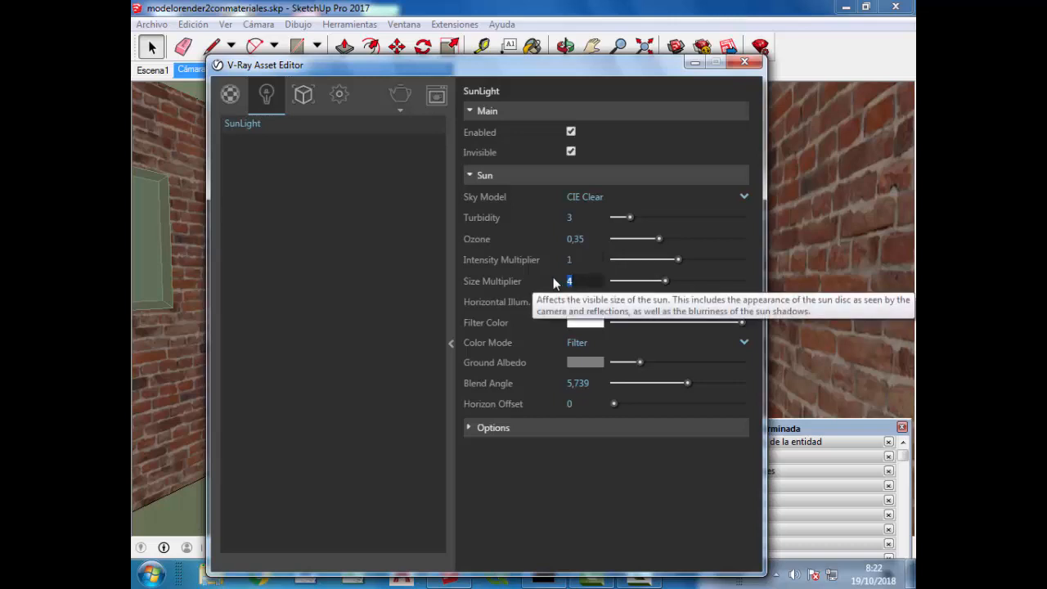
type("1")
left_click(591, 261)
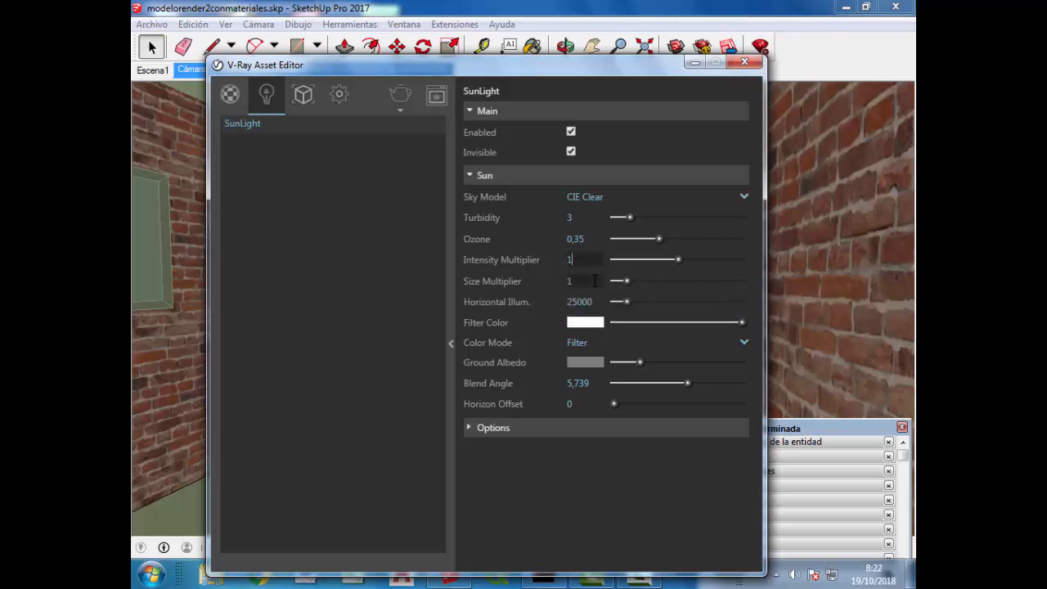
left_click(588, 279)
- Lower the V-Ray render quality to Low and check the render output dimensions
left_click_drag(556, 76, 594, 443)
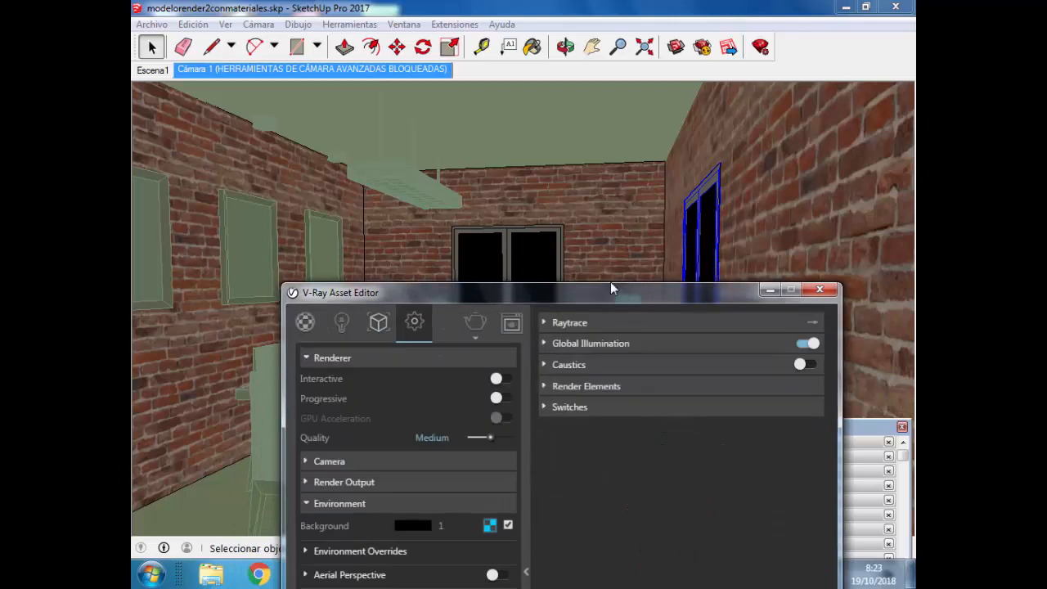
left_click_drag(612, 286, 660, 130)
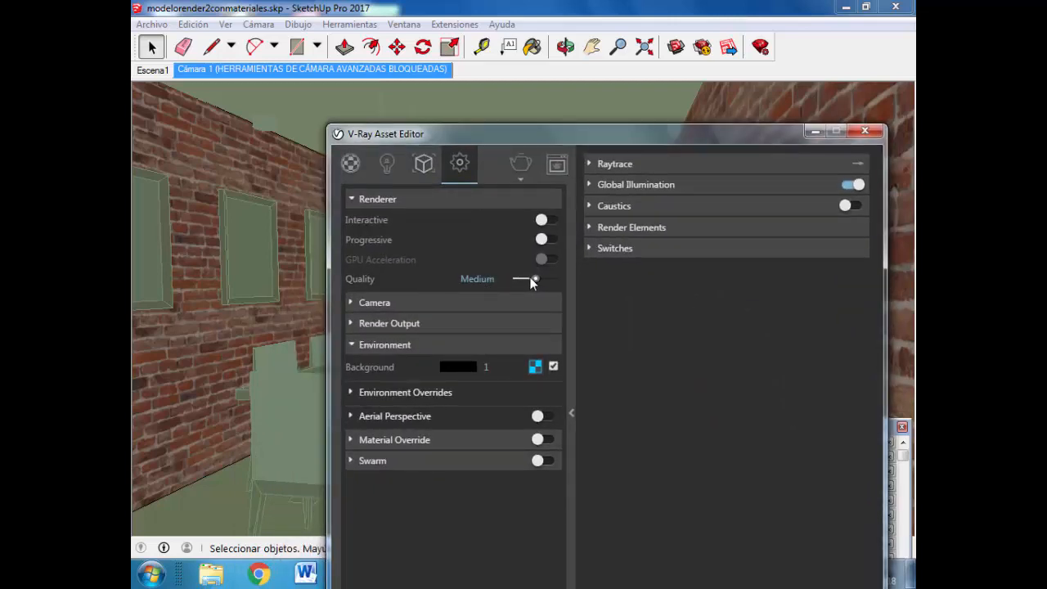
left_click_drag(534, 278, 524, 279)
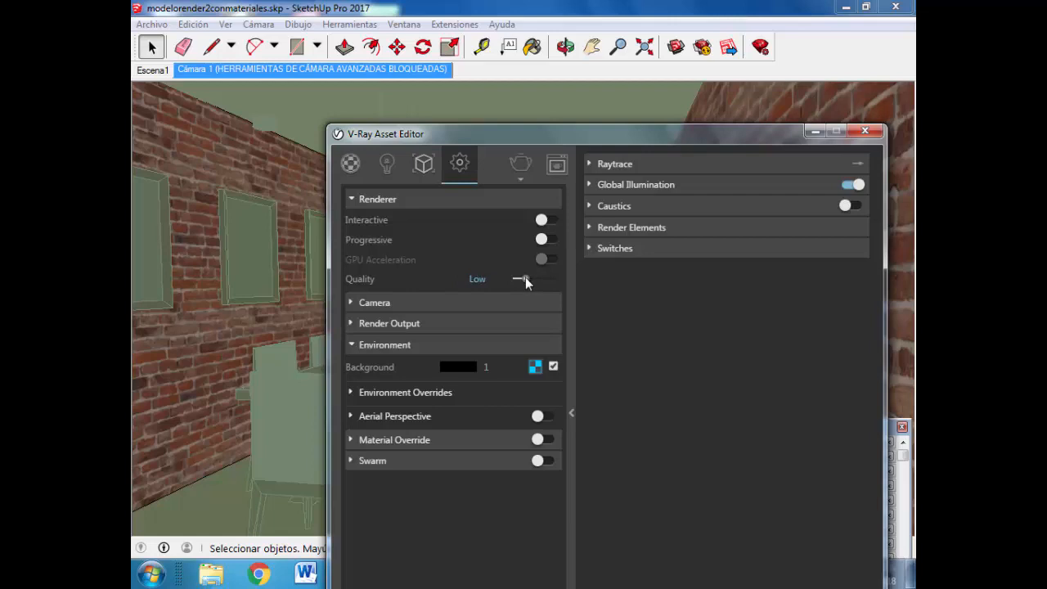
left_click(349, 323)
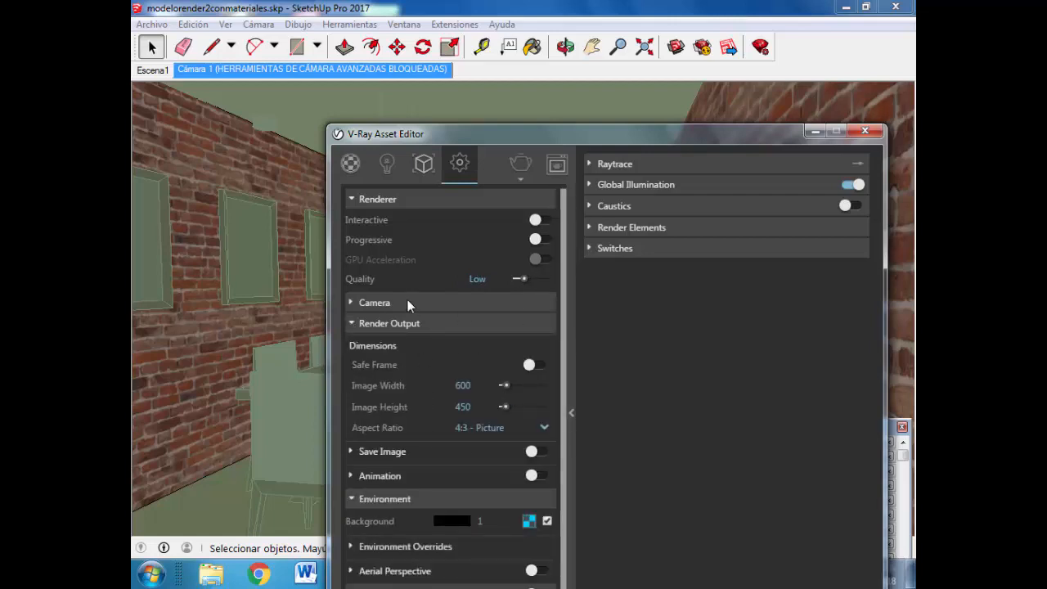
left_click(351, 323)
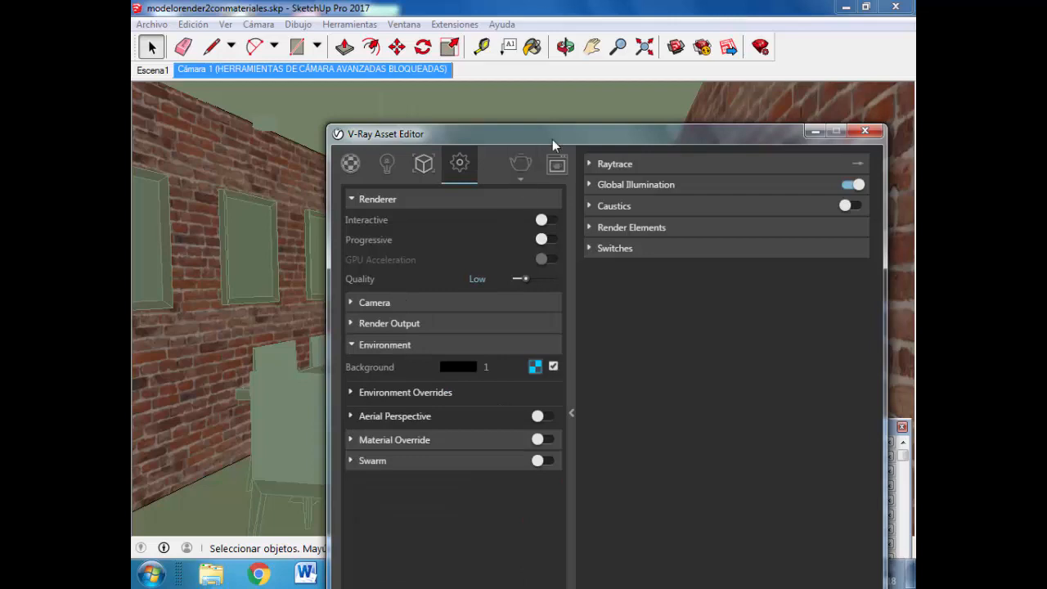
- Render the Cámara 1 interior view with V-Ray and reposition the frame buffer
left_click_drag(552, 140, 512, 116)
left_click(480, 141)
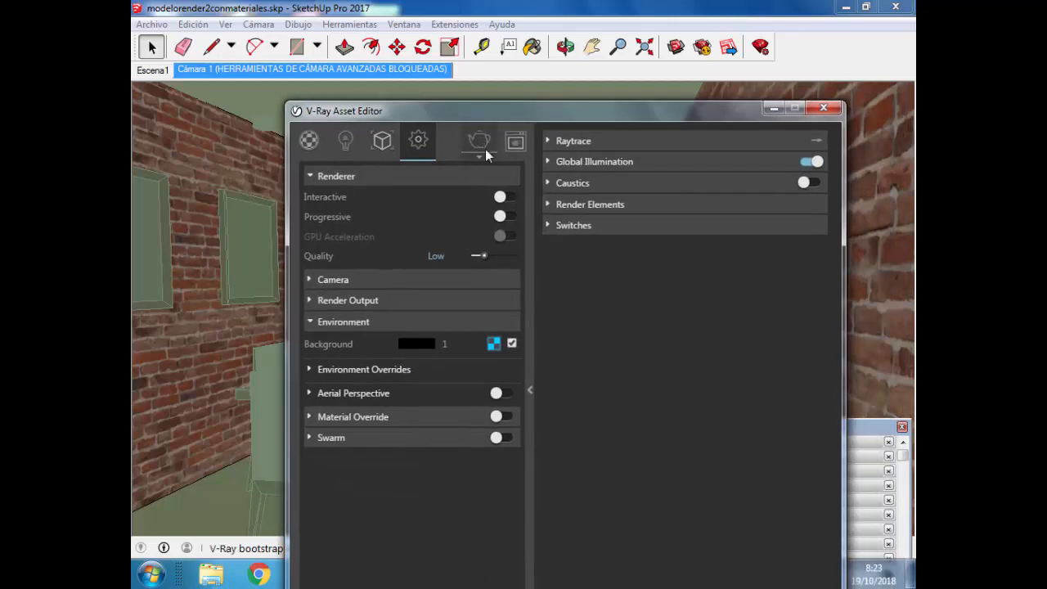
left_click_drag(528, 95, 566, 98)
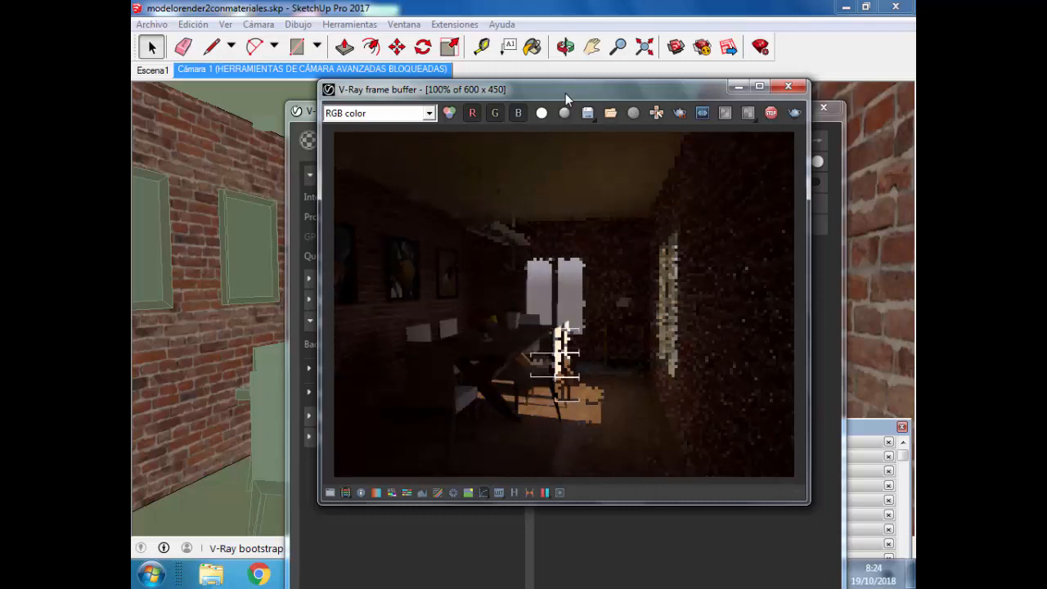
- Show and enable the frame buffer's render history, and save the finished render to it
left_click(513, 493)
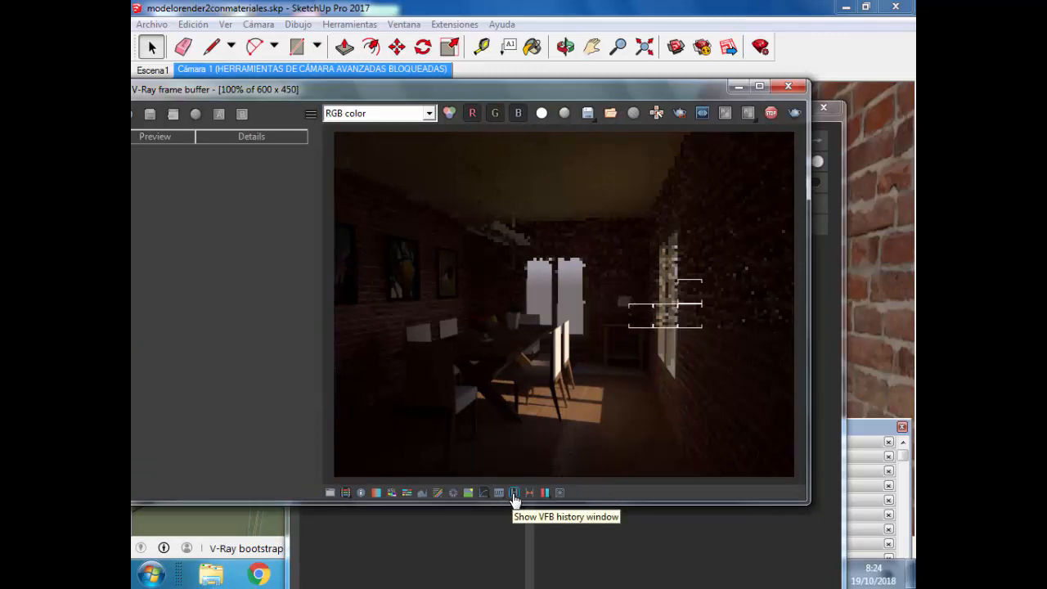
left_click_drag(282, 91, 360, 84)
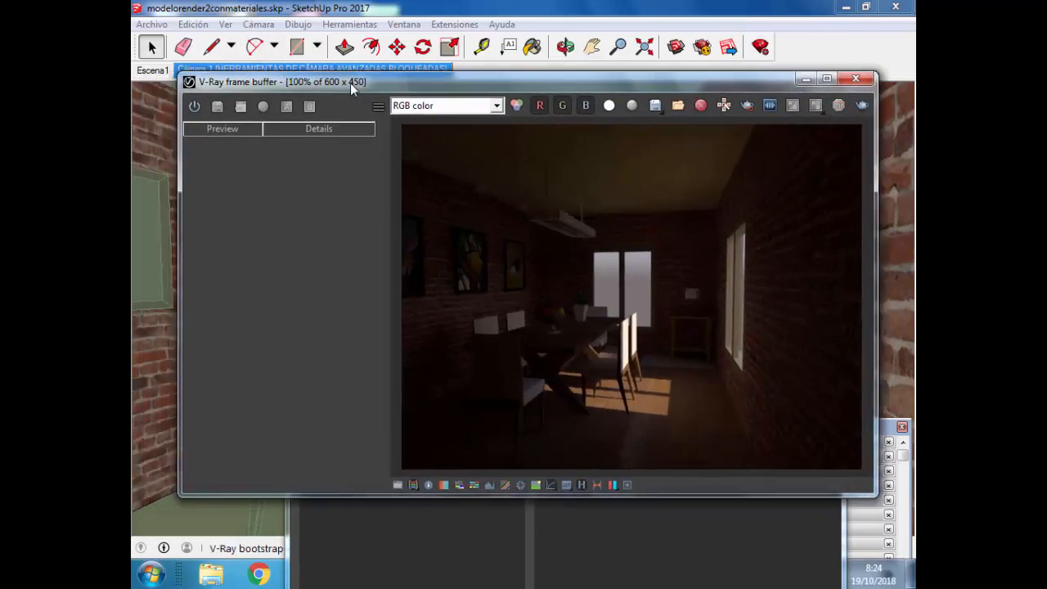
left_click(194, 108)
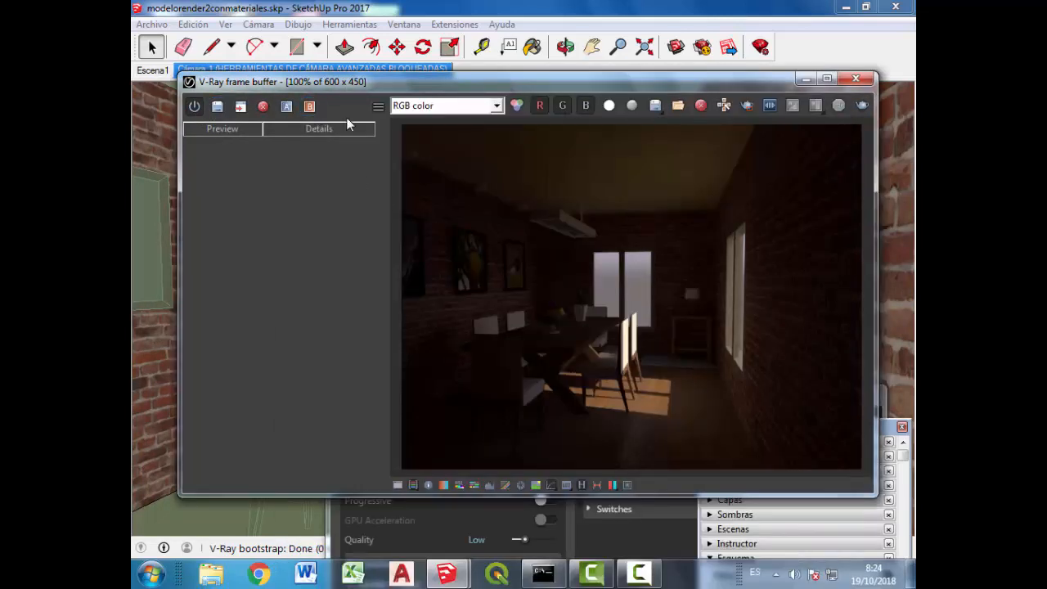
left_click(217, 107)
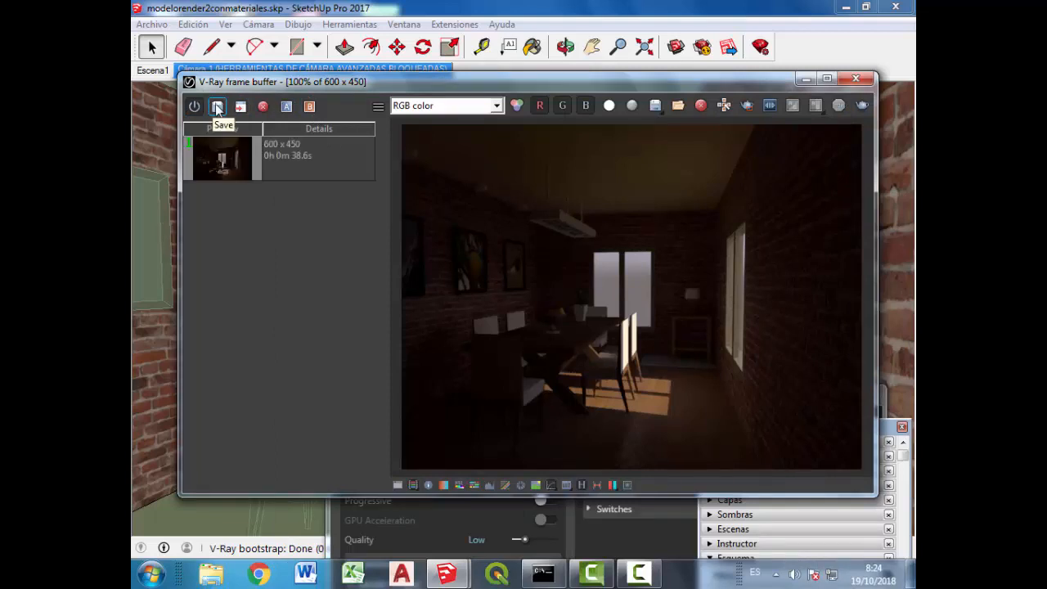
- Add the note "Sol 1" to the saved render in the frame buffer's history
right_click(285, 155)
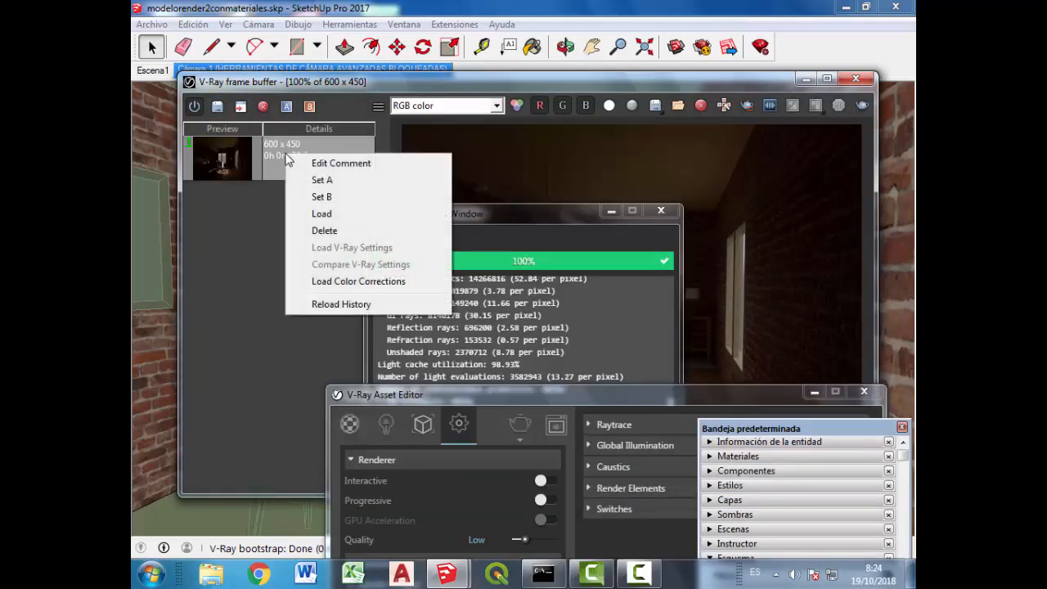
left_click(312, 165)
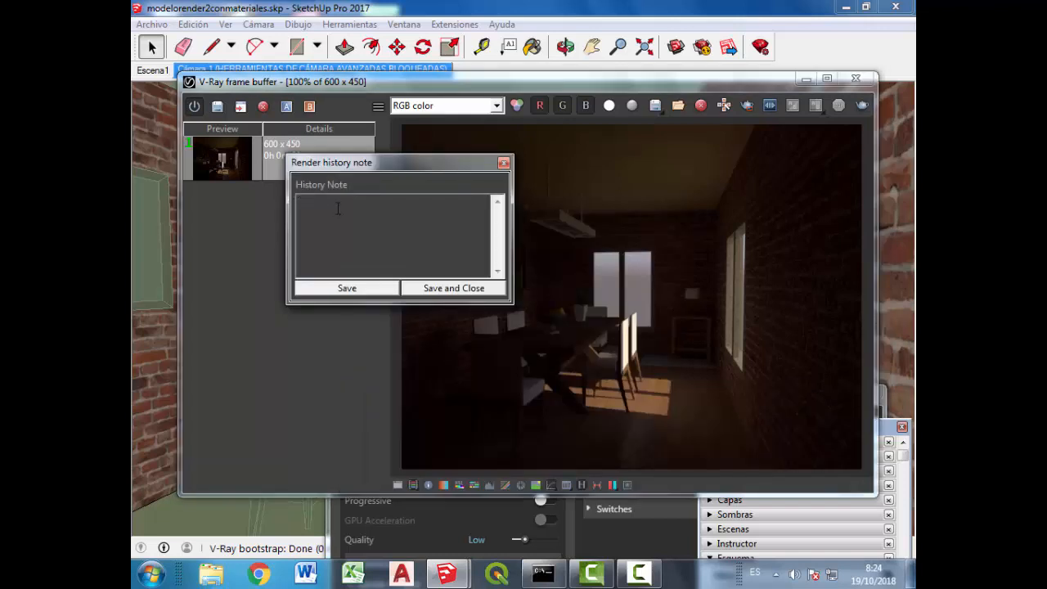
type("Sol 1")
left_click(455, 291)
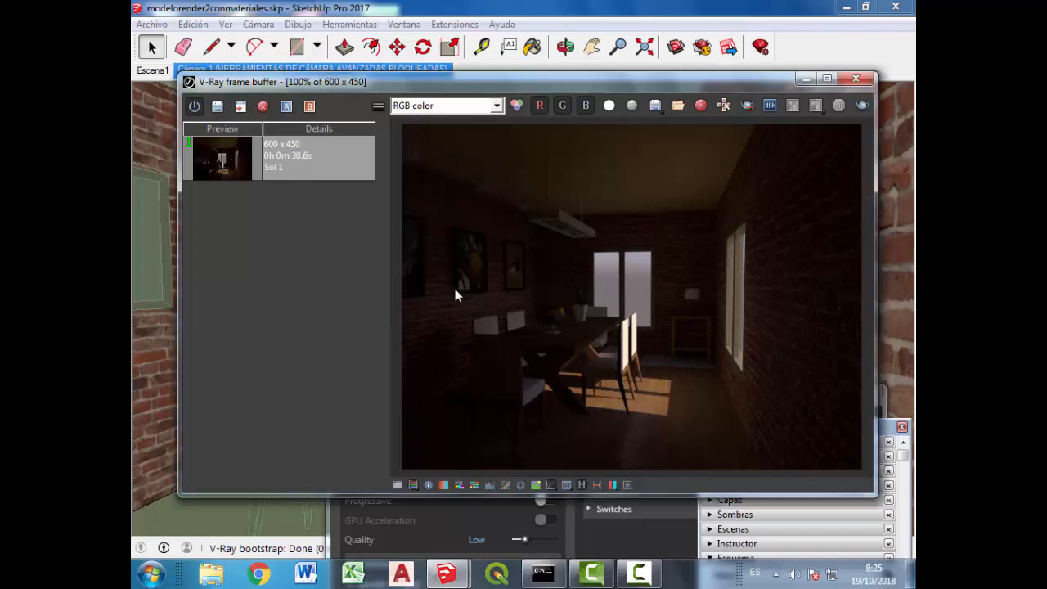
- Close the render progress window and set the V-Ray SunLight's Intensity Multiplier to 10
left_click_drag(497, 90, 455, 301)
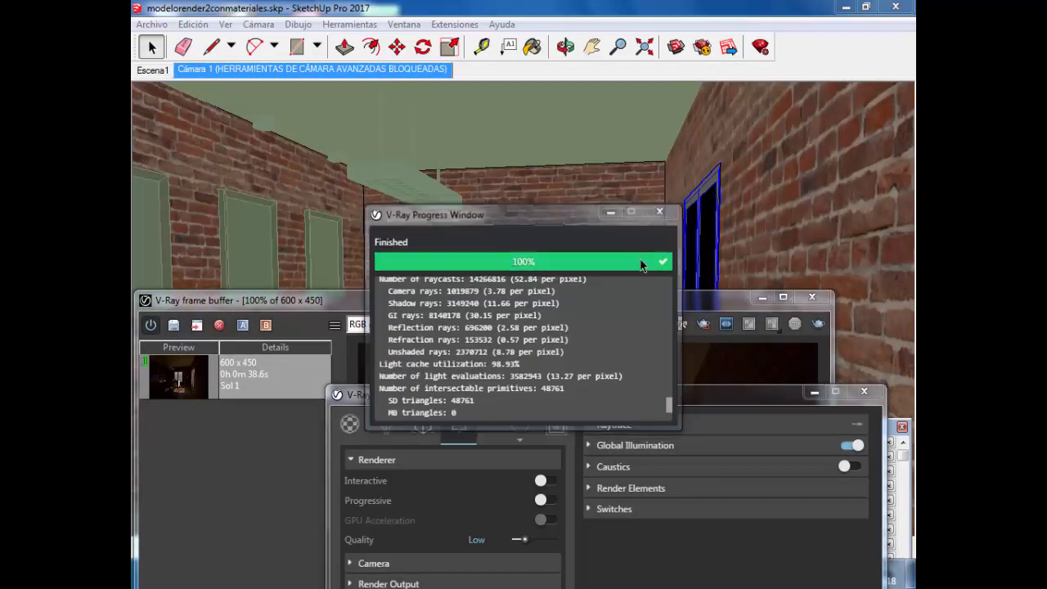
left_click(661, 211)
left_click_drag(602, 392, 566, 82)
left_click(349, 118)
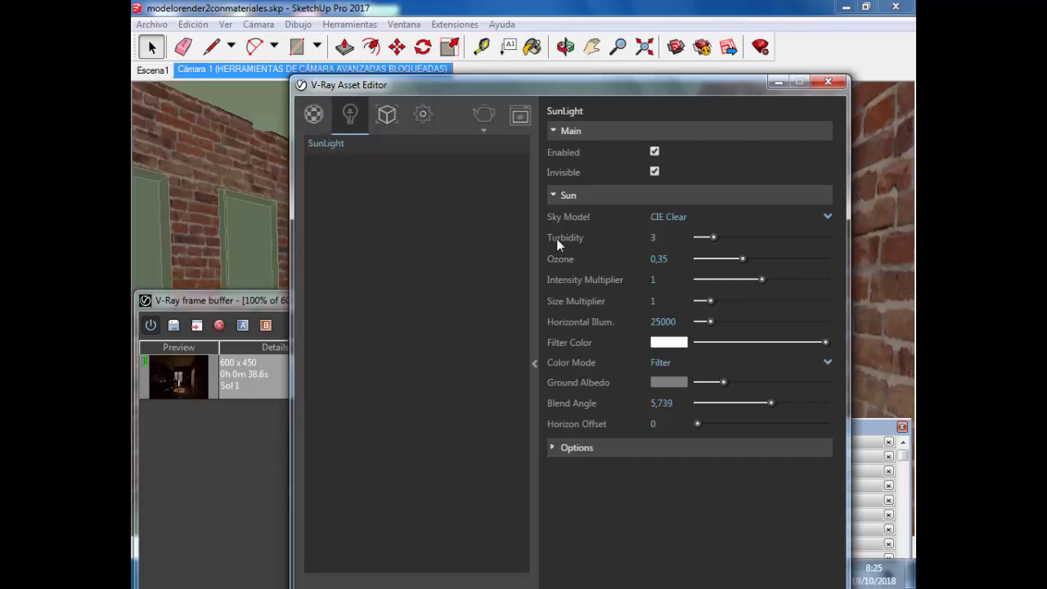
left_click(654, 279)
type("10")
left_click(682, 301)
- Render the interior view again with V-Ray and save the finished image to the render history
left_click(484, 116)
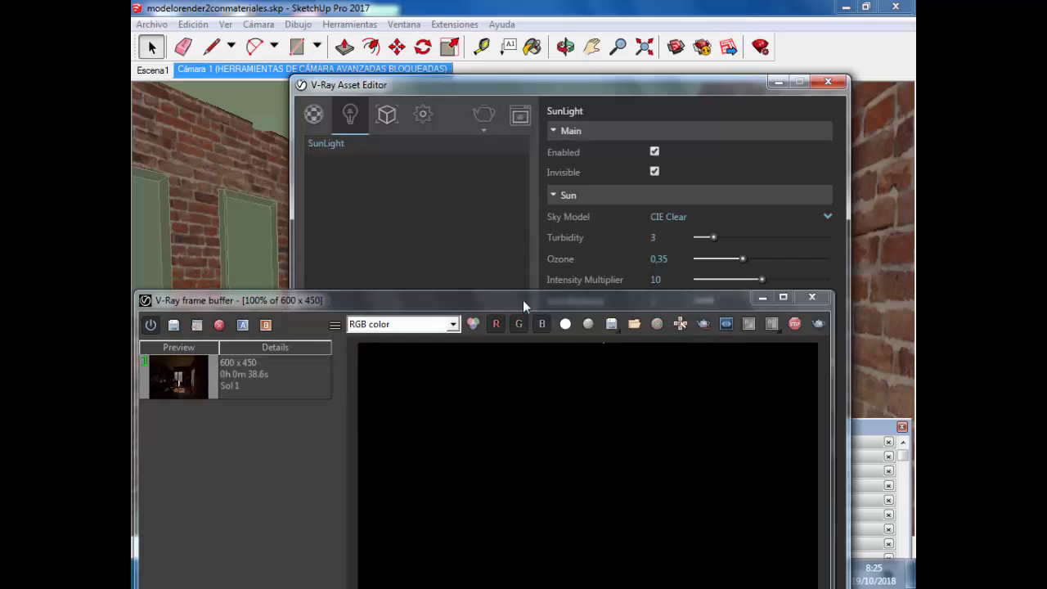
left_click_drag(523, 299, 577, 104)
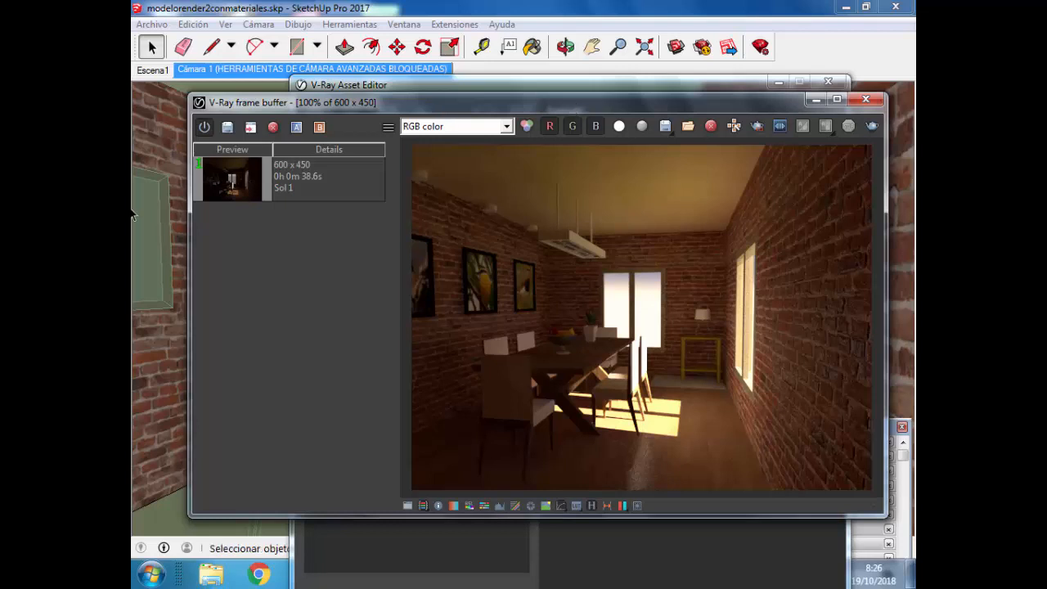
left_click(227, 127)
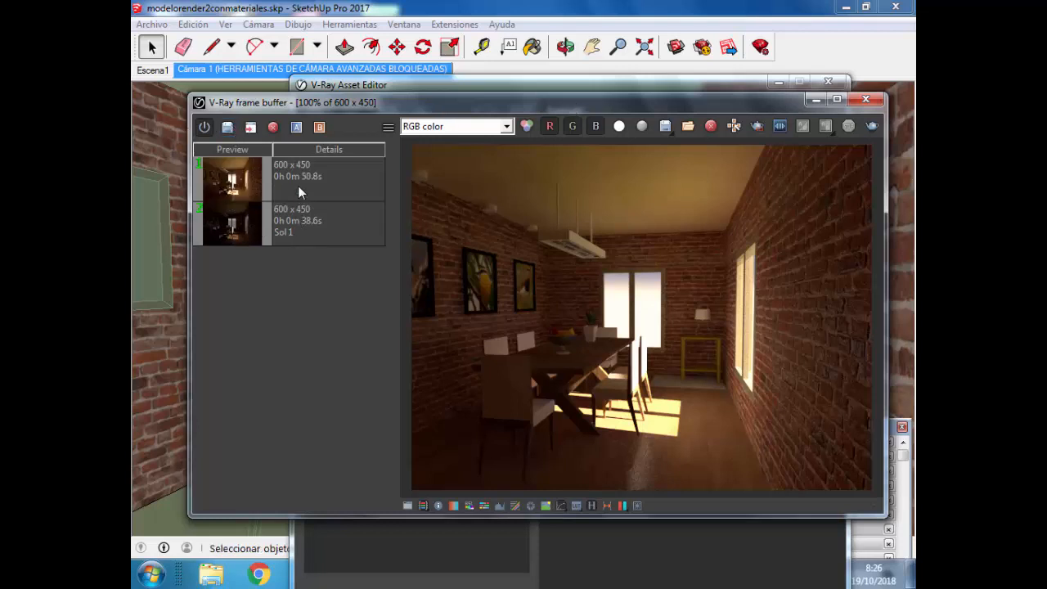
- Add the note "Sol 10" to the newest render in the history
left_click(298, 191)
right_click(303, 180)
left_click(341, 188)
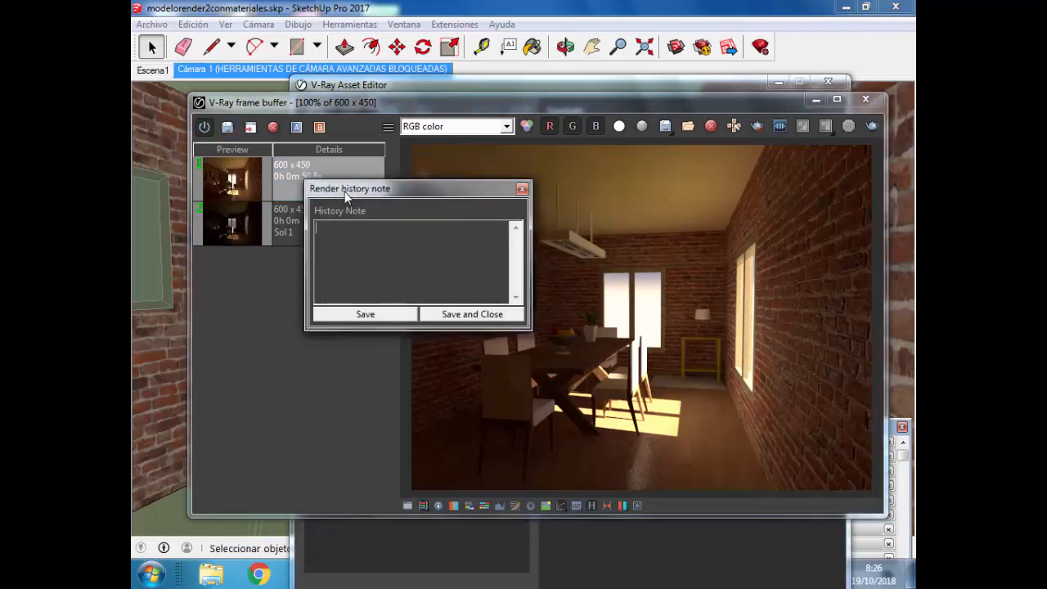
type("Sol 10")
left_click(472, 315)
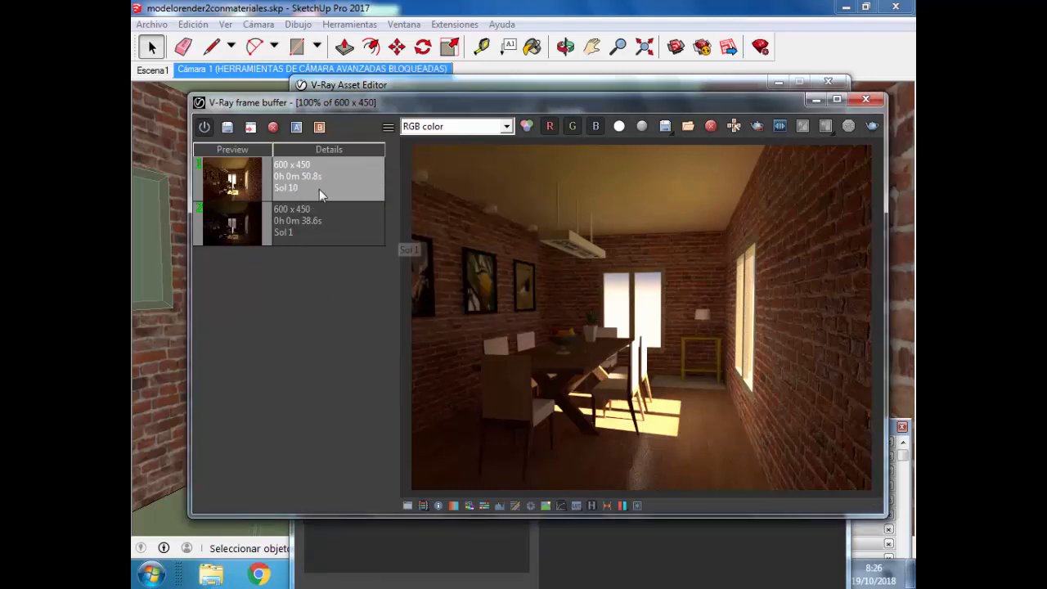
- Compare the Sol 10 render as A with Sol 1 as B, and examine the sunlit floor and chair shadows up close
left_click(295, 129)
left_click(323, 233)
left_click(320, 127)
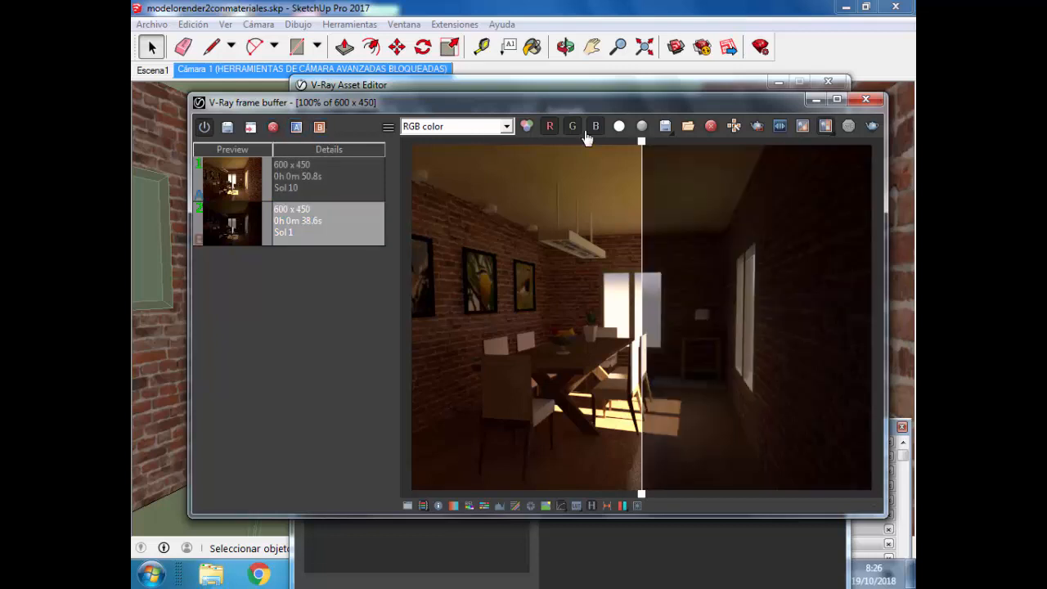
left_click_drag(642, 143, 679, 166)
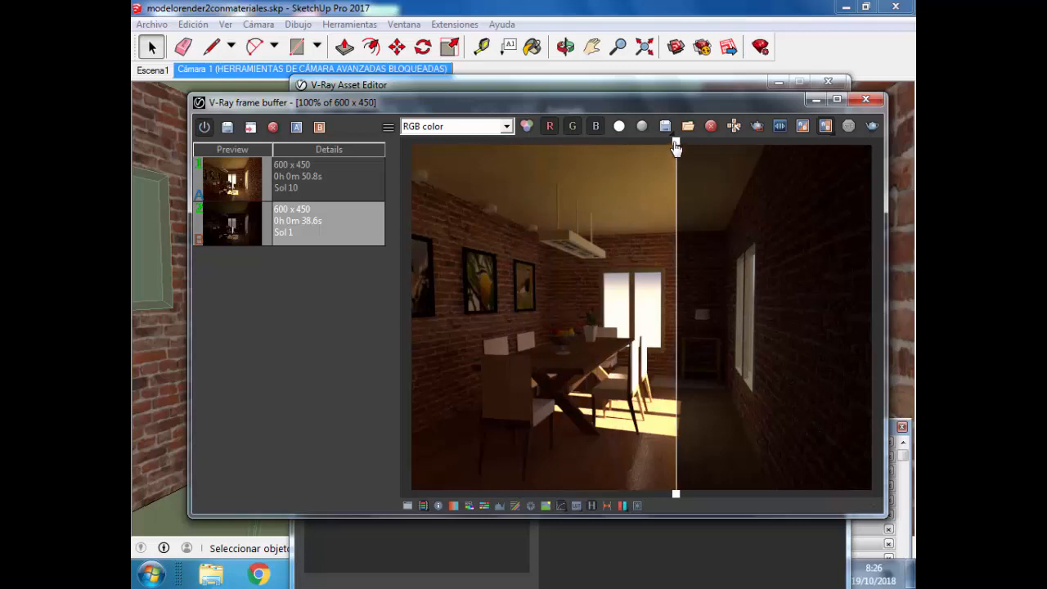
left_click_drag(675, 145, 824, 187)
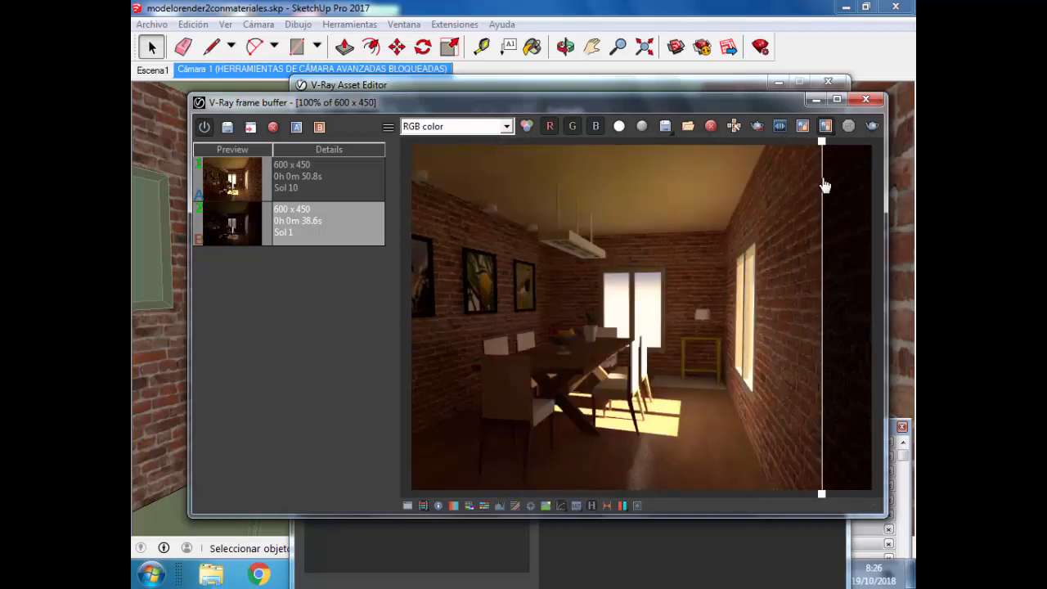
left_click(801, 126)
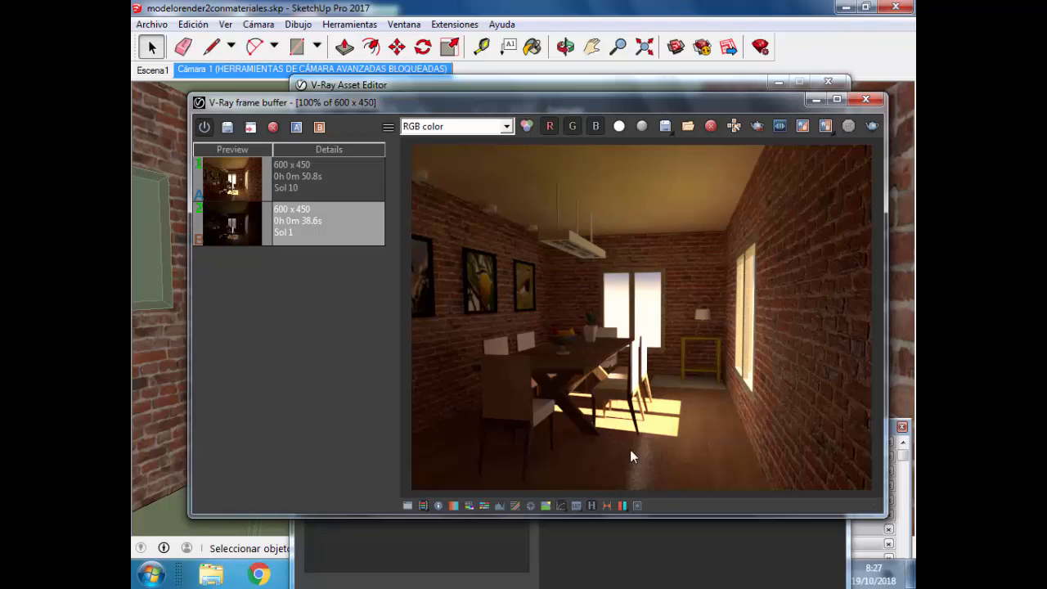
scroll(630, 457, "up", 1)
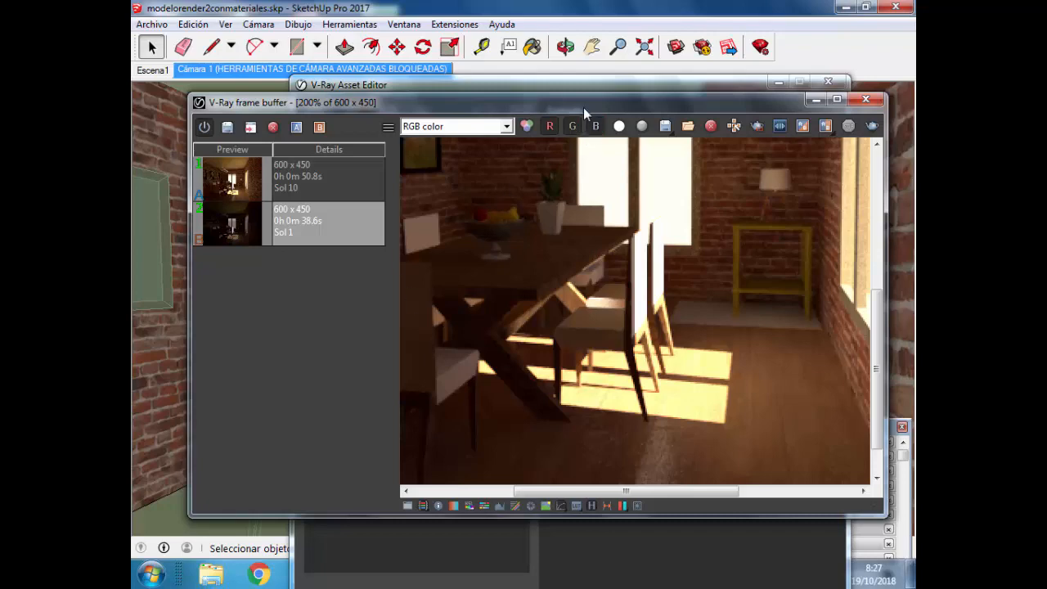
- Set the V-Ray SunLight's Size Multiplier to 4
left_click_drag(583, 107, 560, 392)
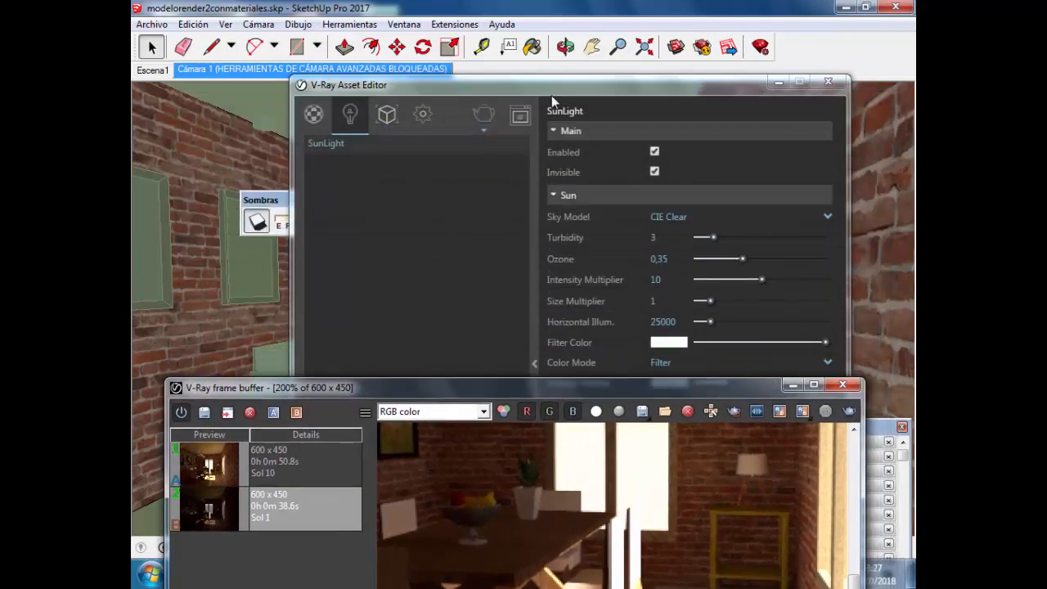
left_click_drag(547, 88, 523, 81)
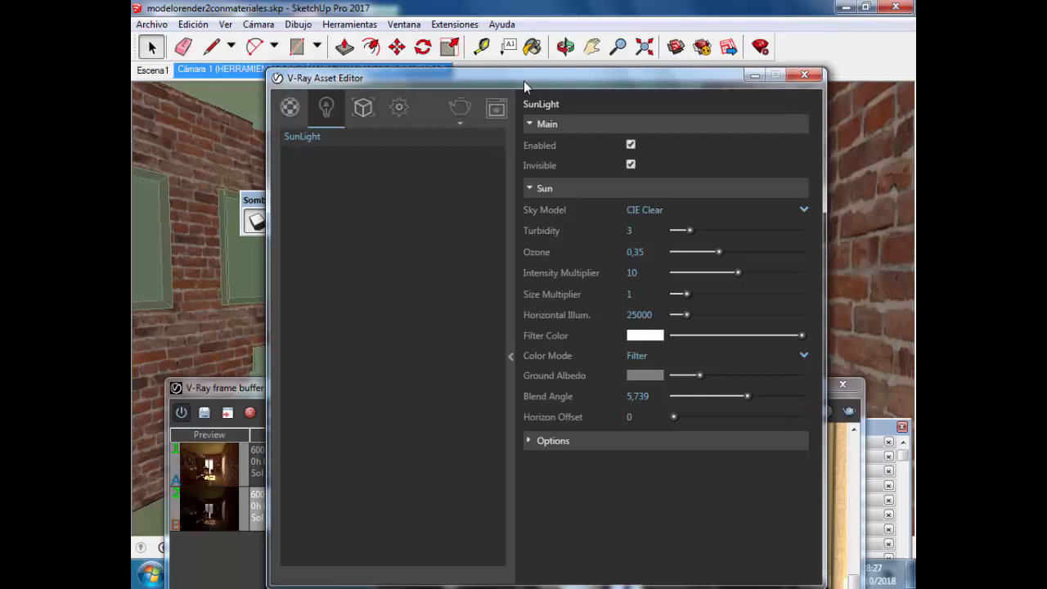
left_click(626, 294)
key("Return")
- Define a render region around the chairs and the sunlit floor patch, and render only that region
left_click_drag(237, 387, 246, 118)
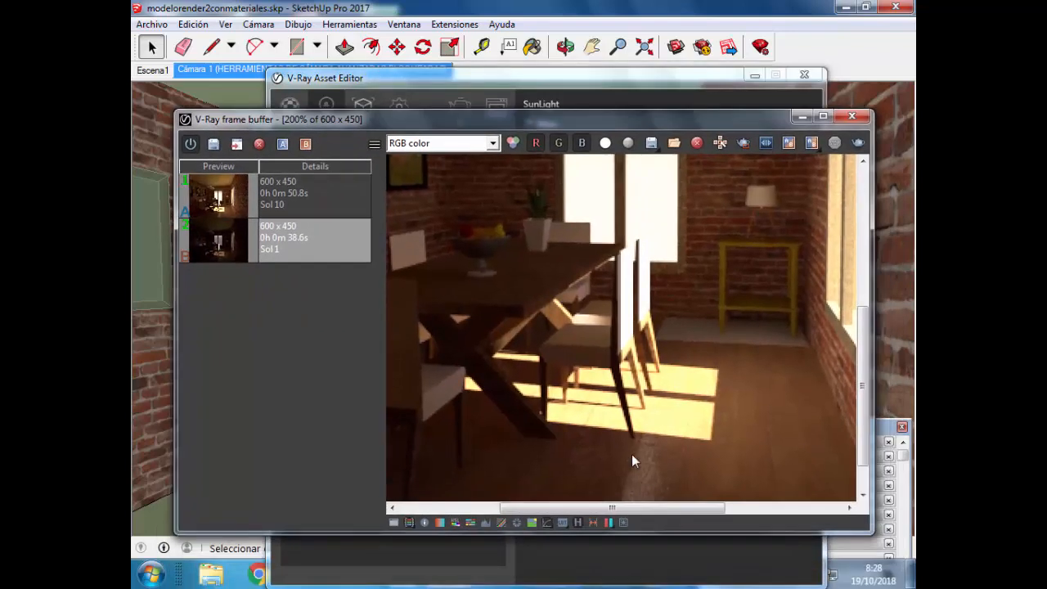
mouse_move(490, 293)
left_mouse_down()
mouse_move(679, 483)
mouse_move(752, 479)
left_mouse_up()
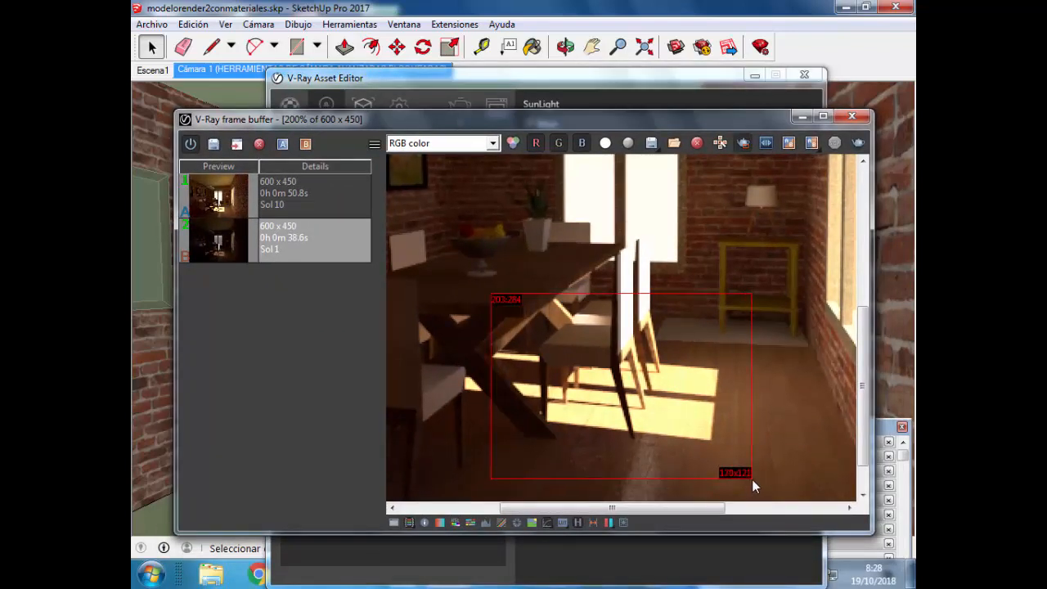
left_click(857, 144)
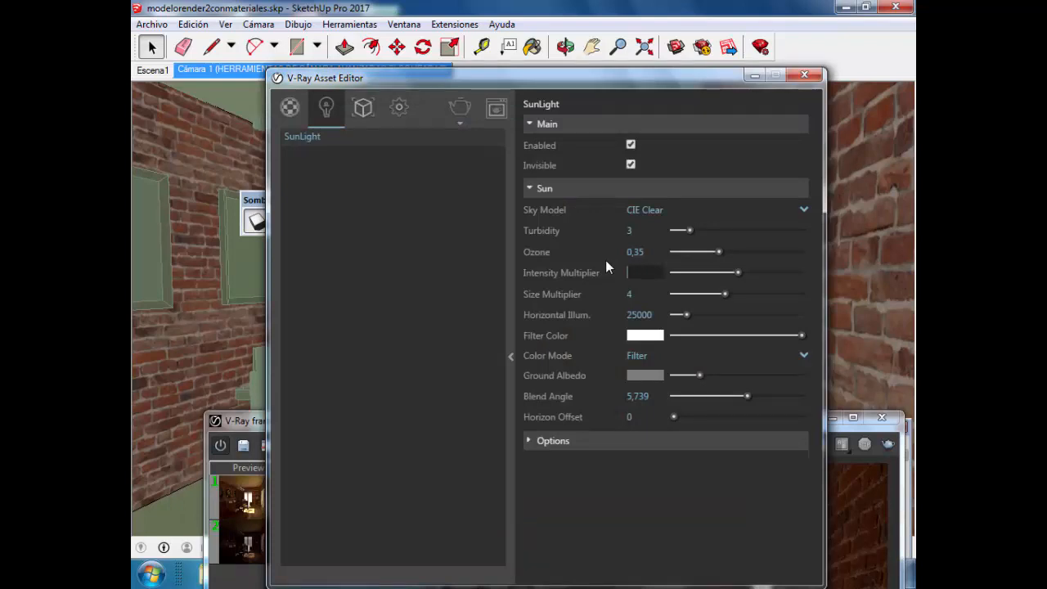
- Set the SunLight's Intensity Multiplier to 1 and bring the frame buffer back into view
left_click(438, 243)
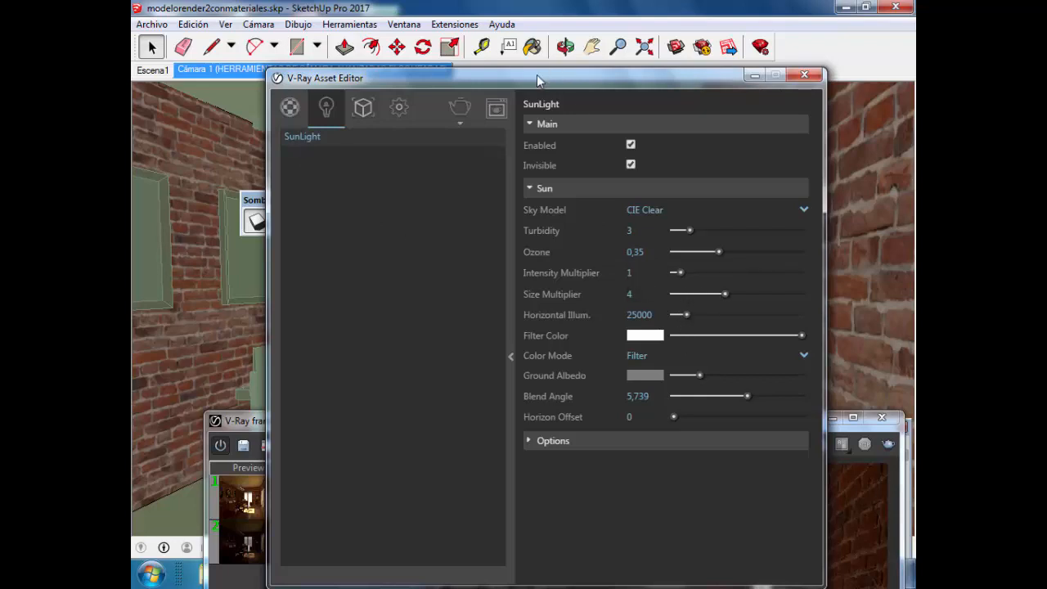
left_click_drag(537, 74, 630, 298)
left_click_drag(339, 419, 359, 120)
- Load the Sol 1 render from the history into the frame buffer and keep its entry selected
left_click(347, 245)
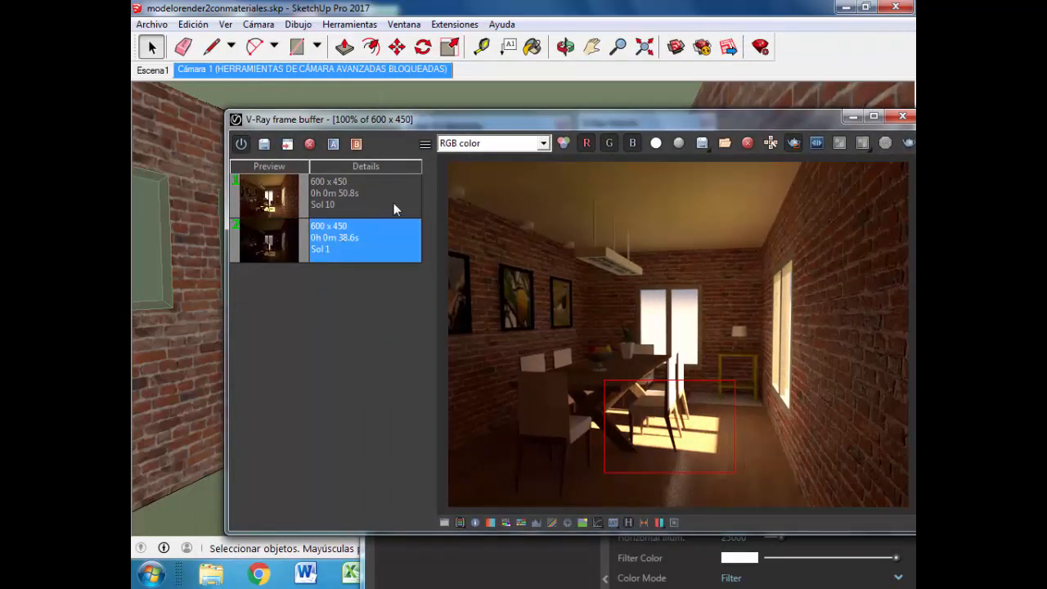
left_click(287, 144)
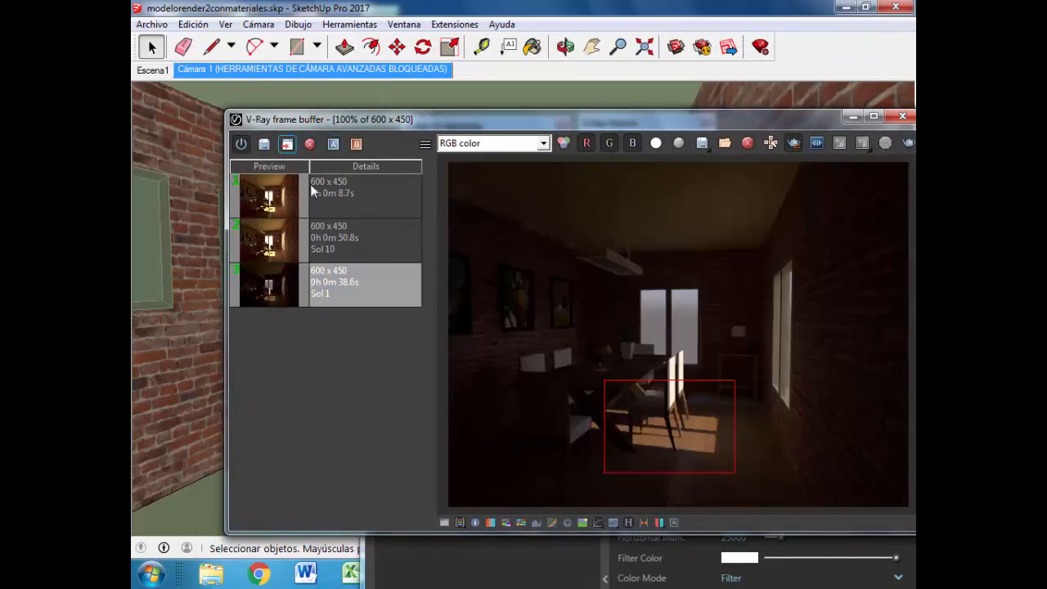
left_click_drag(644, 124, 584, 97)
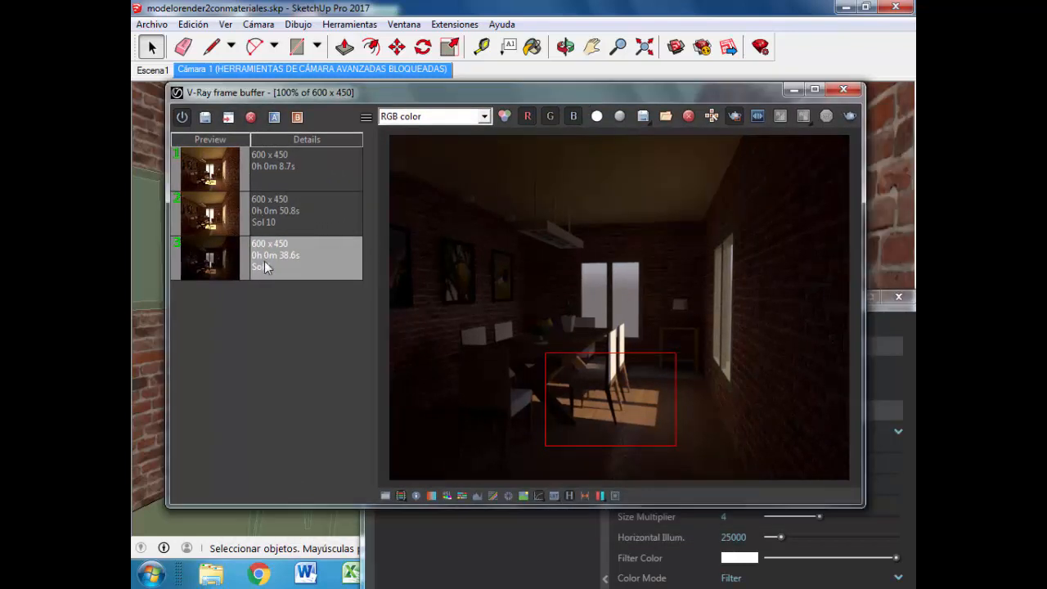
left_click(339, 220)
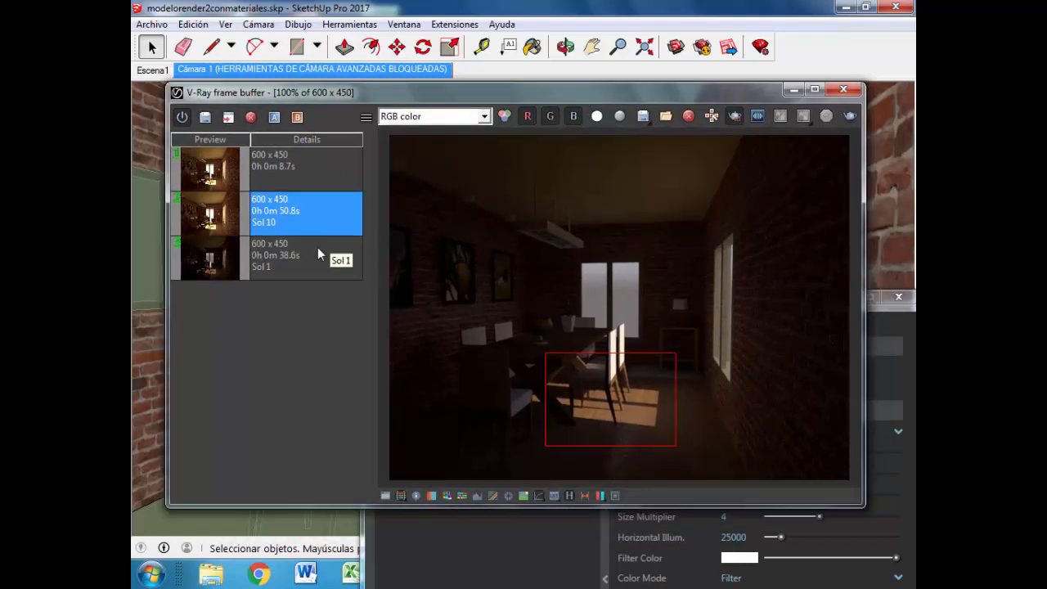
left_click(281, 257)
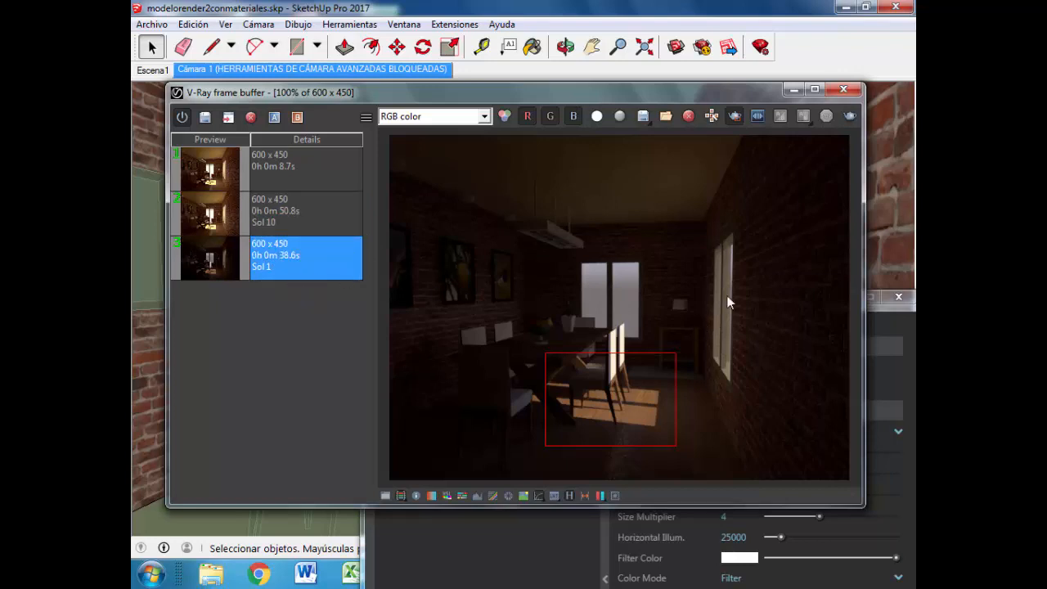